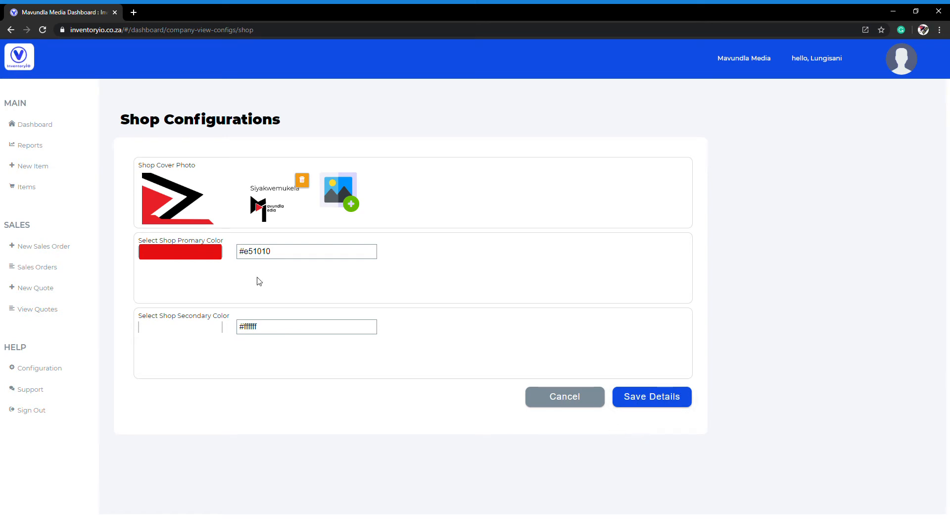
Step: Save the shop configuration details and return to the configurations overview
{"action": "left_click", "coordinate": [661, 401]}
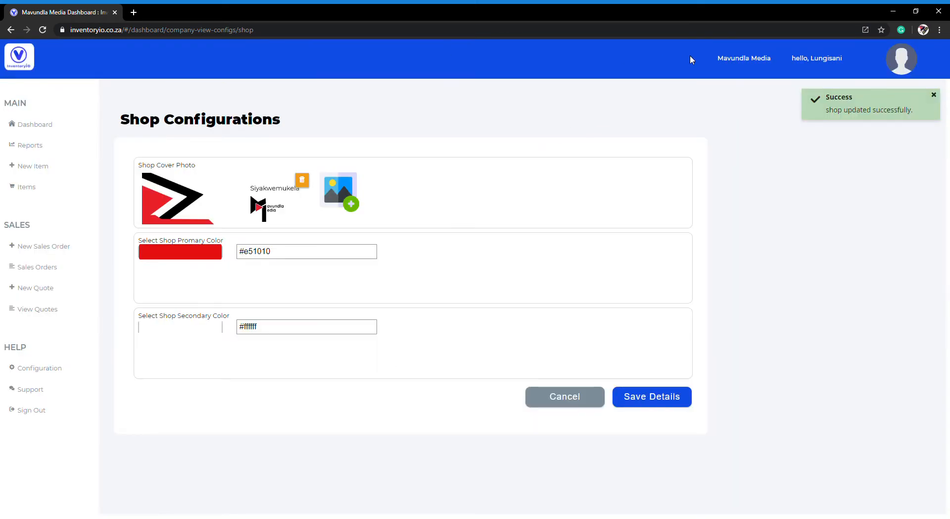
{"action": "left_click", "coordinate": [565, 397]}
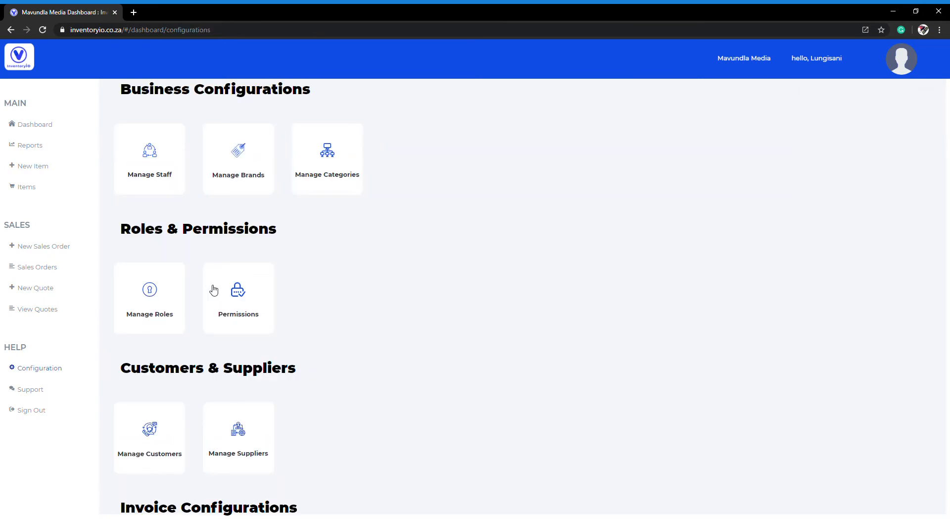
Step: Start a new item named Unyaka Wesethembiso Season 5 with selling and cost prices 150, brand Unyaka Wesethembiso, category Novel and quantity 10
{"action": "left_click", "coordinate": [23, 166]}
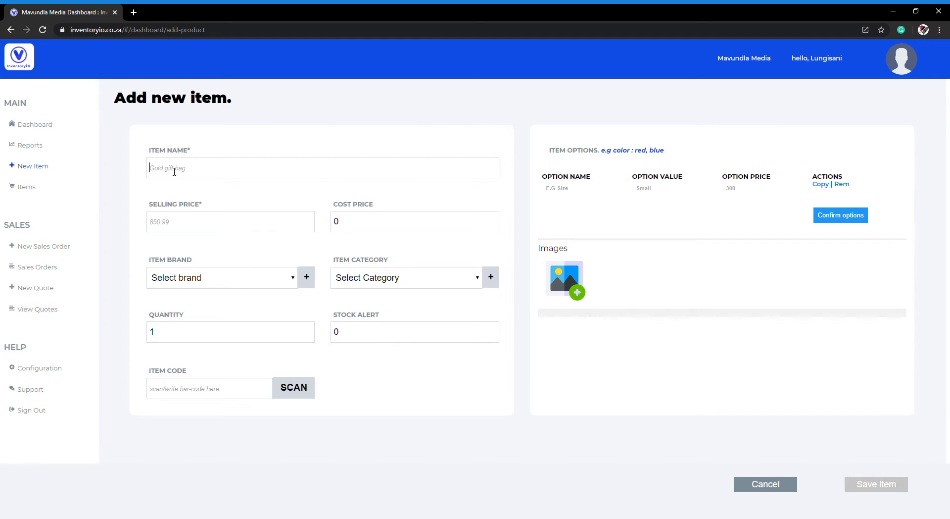
{"action": "type", "text": "Unyaka Wesethembiso Season 5"}
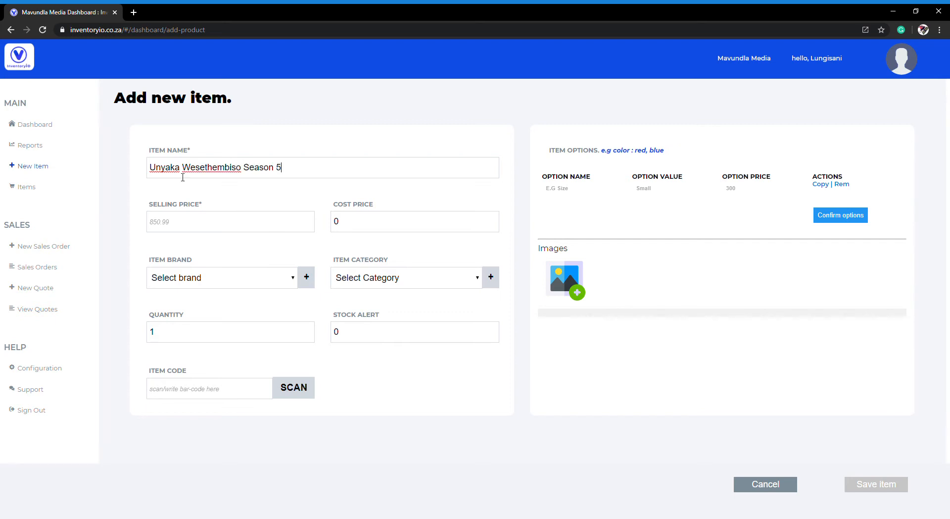
{"action": "left_click", "coordinate": [215, 222]}
{"action": "type", "text": "150"}
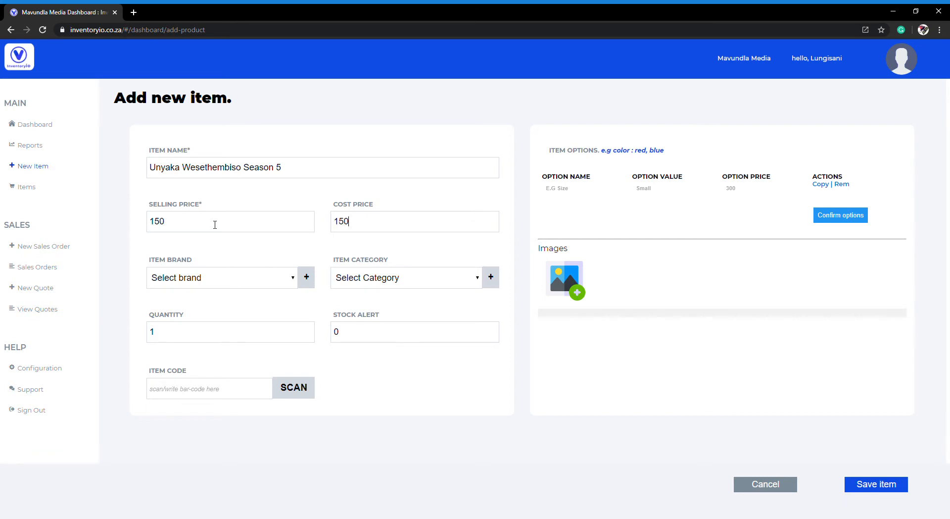
{"action": "left_click", "coordinate": [241, 304]}
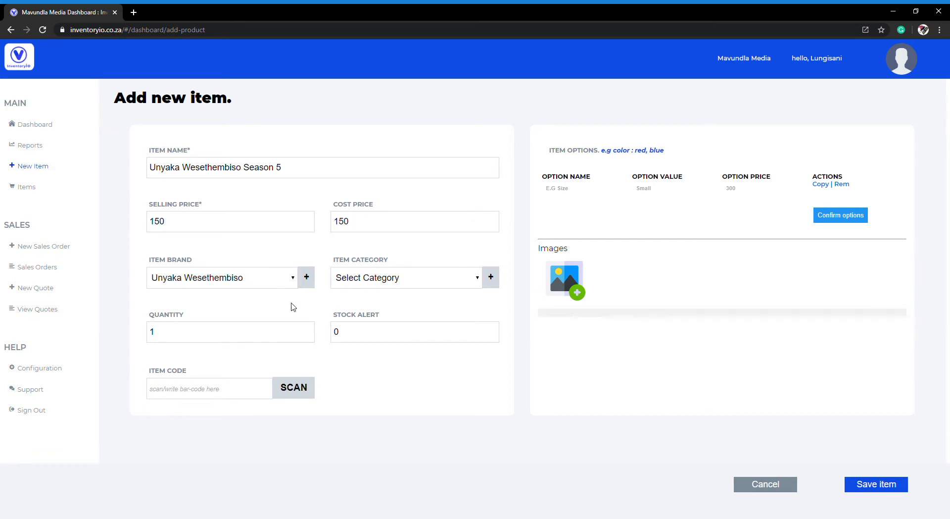
{"action": "left_click", "coordinate": [410, 310]}
Step: Attach the red single-book cover image to the new item and save the item
{"action": "left_click", "coordinate": [554, 277]}
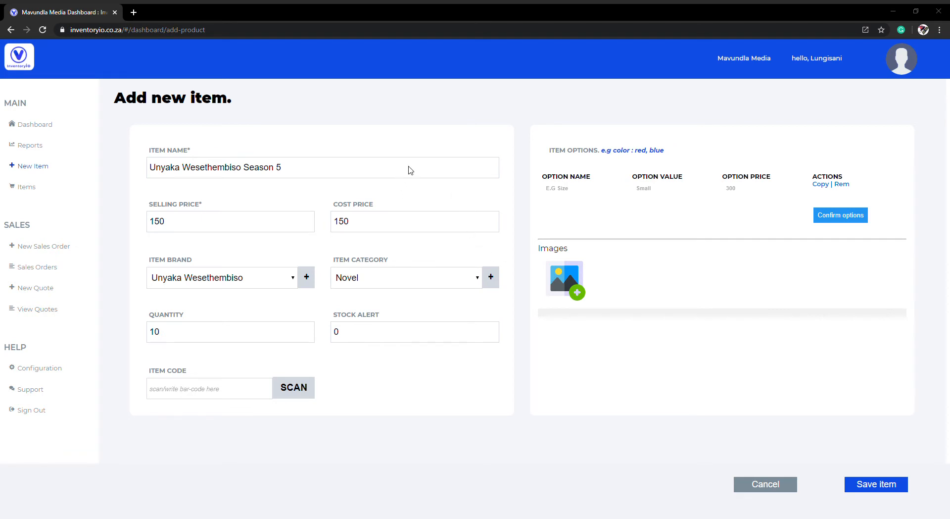
{"action": "double_click", "coordinate": [443, 83]}
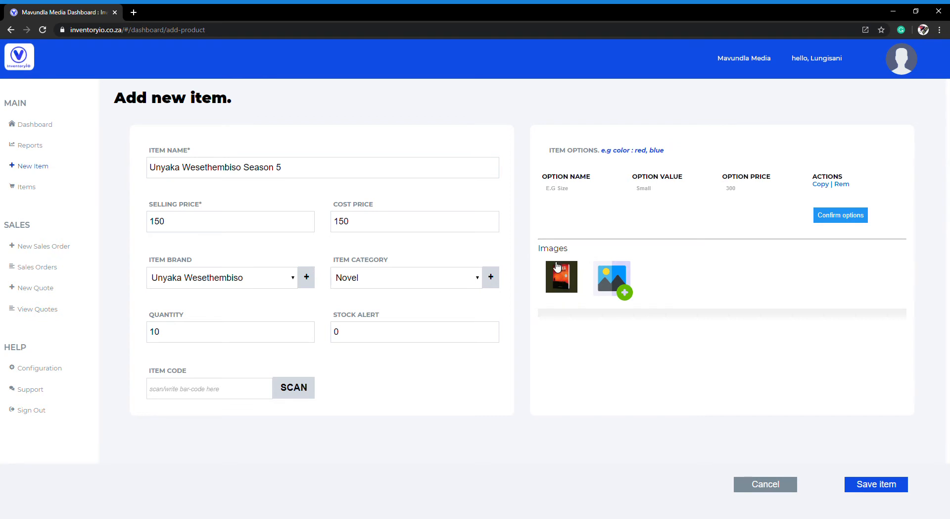
{"action": "left_click", "coordinate": [566, 189]}
{"action": "left_click", "coordinate": [869, 486]}
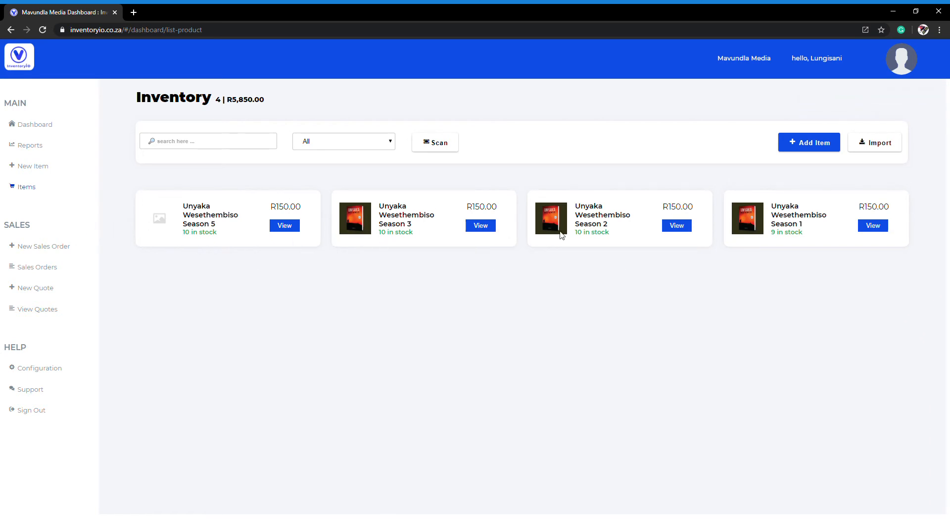
Step: Open the Unyaka Wesethembiso Season 5 item from the inventory and change its name to Unyaka Wesethembiso Season 4
{"action": "left_click", "coordinate": [291, 230]}
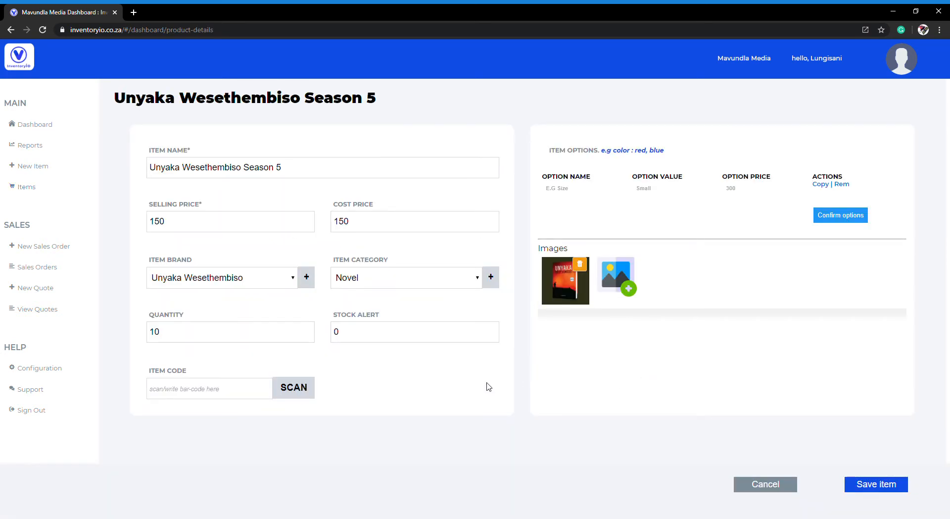
{"action": "left_click", "coordinate": [299, 171]}
{"action": "left_click", "coordinate": [612, 369]}
Step: Replace the item's image with the single-book cover and the four-book photo, and save the item
{"action": "left_click", "coordinate": [581, 266]}
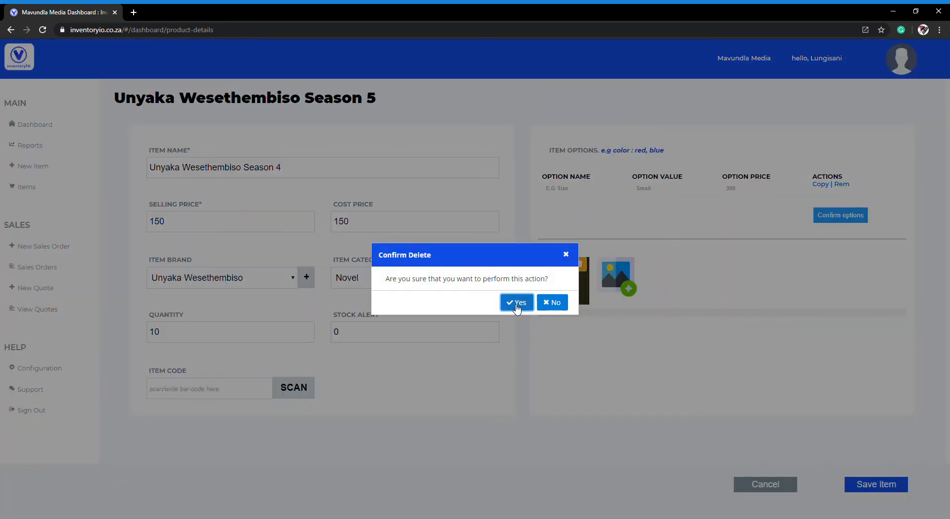
{"action": "left_click", "coordinate": [517, 305]}
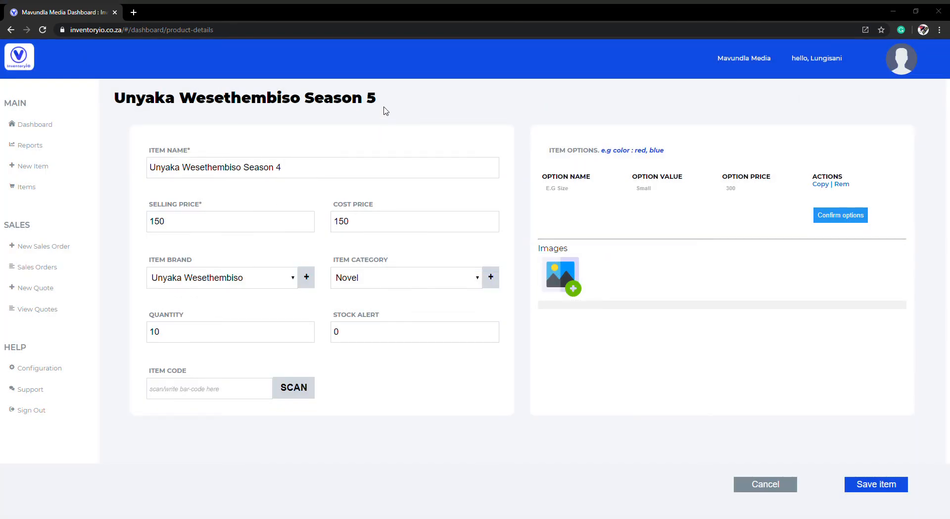
{"action": "double_click", "coordinate": [178, 93]}
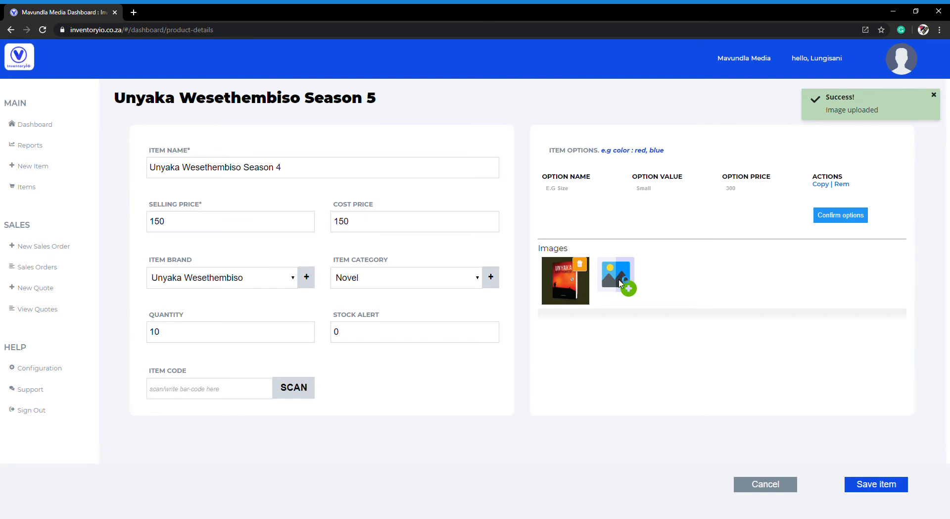
{"action": "double_click", "coordinate": [121, 92]}
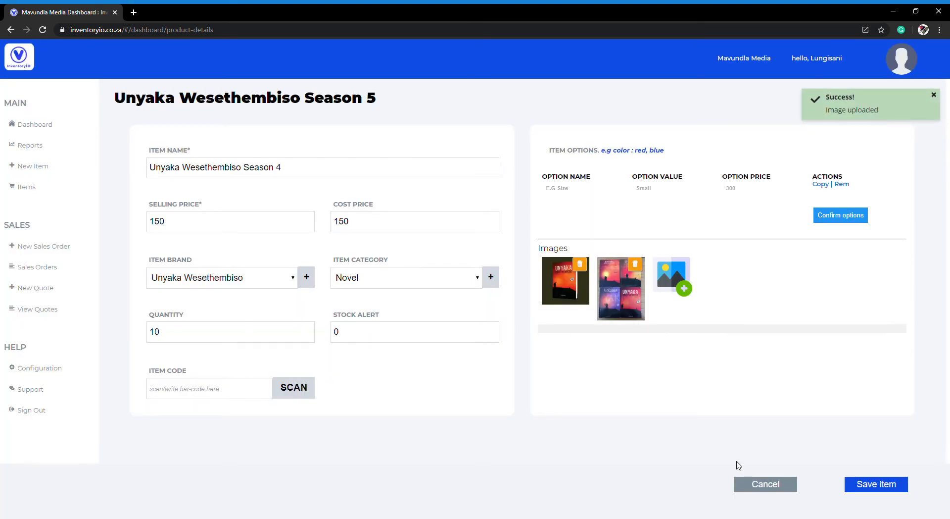
{"action": "left_click", "coordinate": [883, 484]}
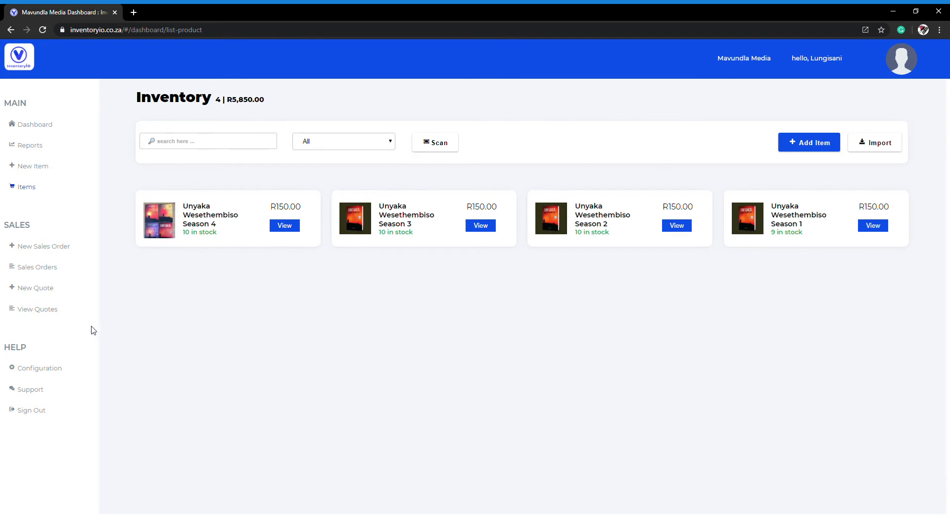
Step: Look through the sales order creation, sales orders list, quotation creation and quotations list pages
{"action": "left_click", "coordinate": [48, 250]}
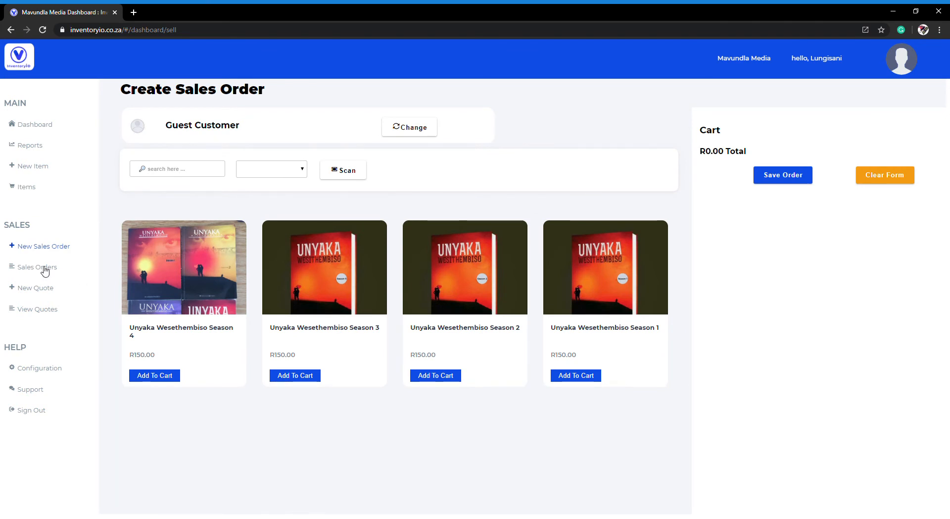
{"action": "left_click", "coordinate": [45, 269]}
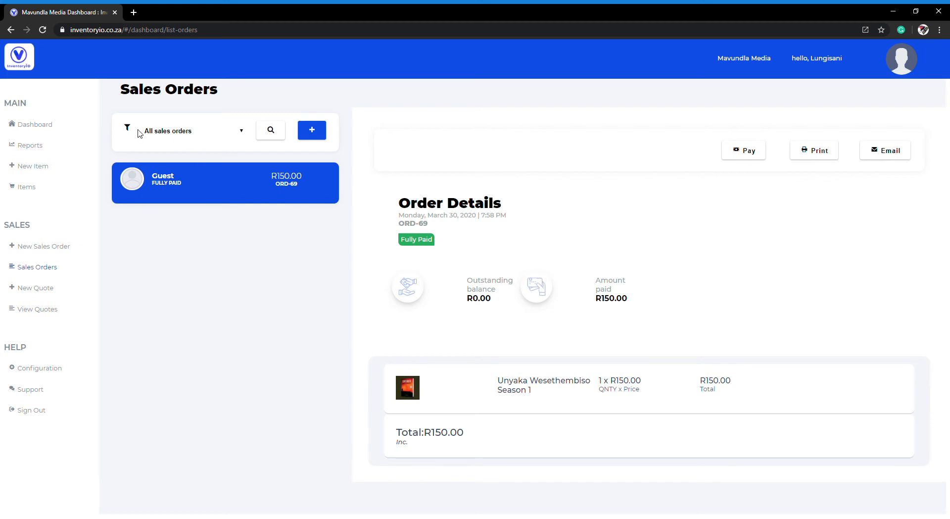
{"action": "left_click", "coordinate": [271, 131]}
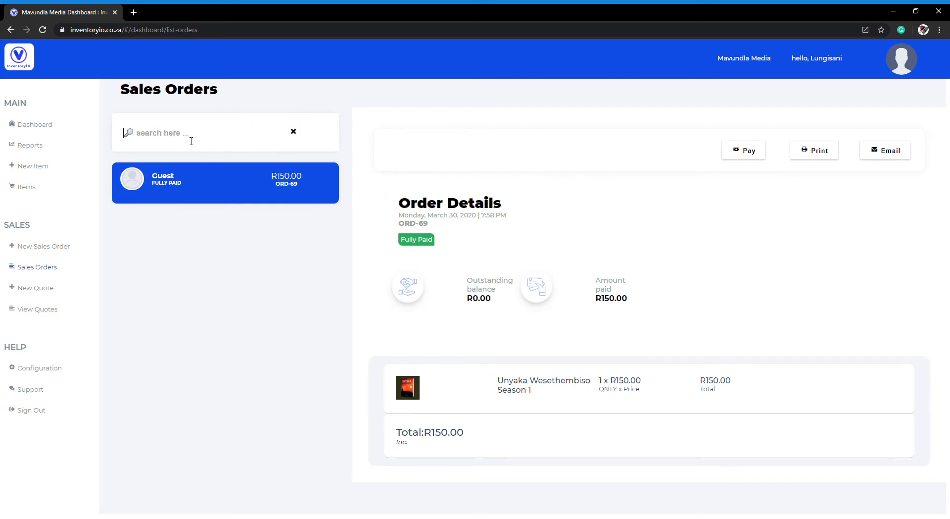
{"action": "left_click", "coordinate": [294, 132]}
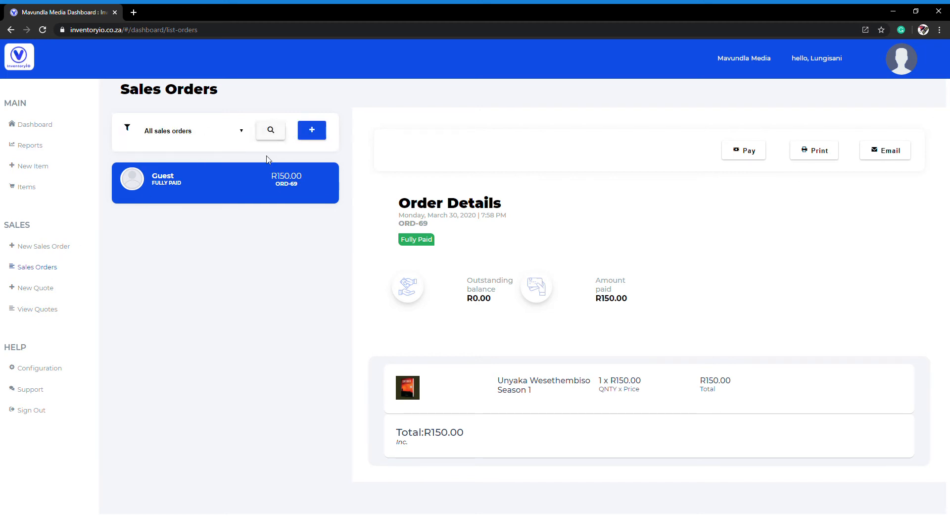
{"action": "left_click", "coordinate": [44, 288]}
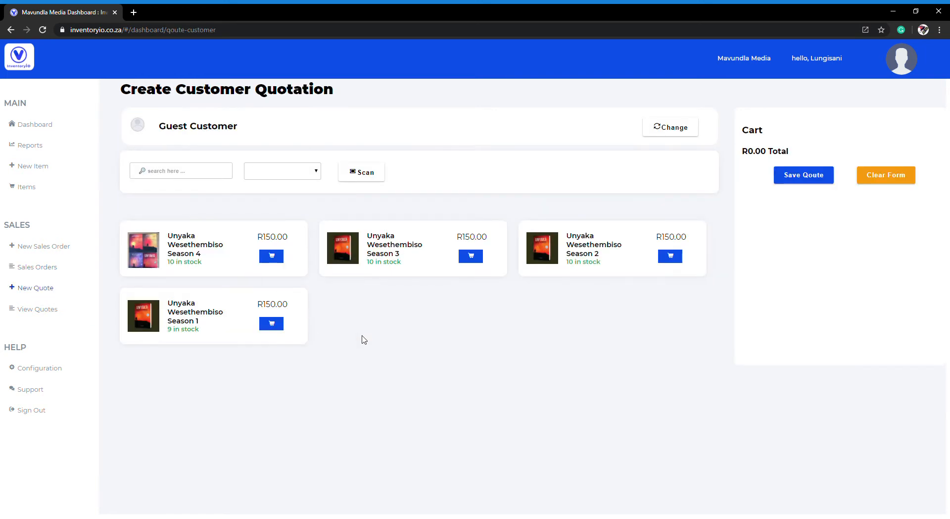
{"action": "left_click", "coordinate": [64, 316]}
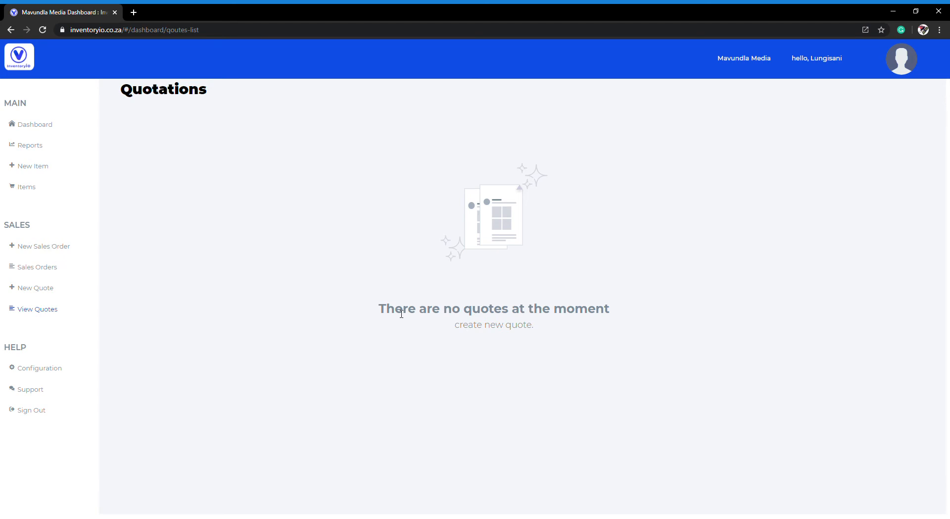
{"action": "left_click", "coordinate": [488, 326]}
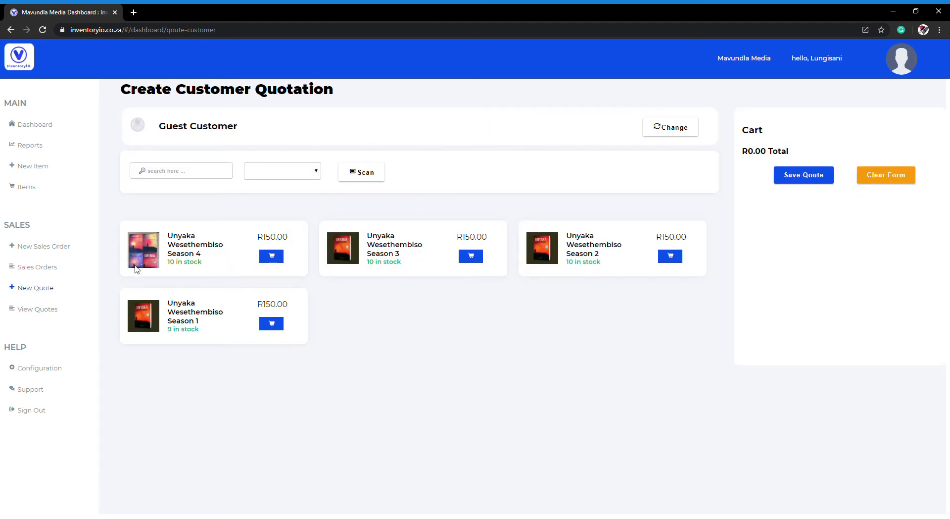
Step: Start a new sales order and add one each of Unyaka Wesethembiso Seasons 3, 2, 1 and 4 to the cart
{"action": "left_click", "coordinate": [52, 246]}
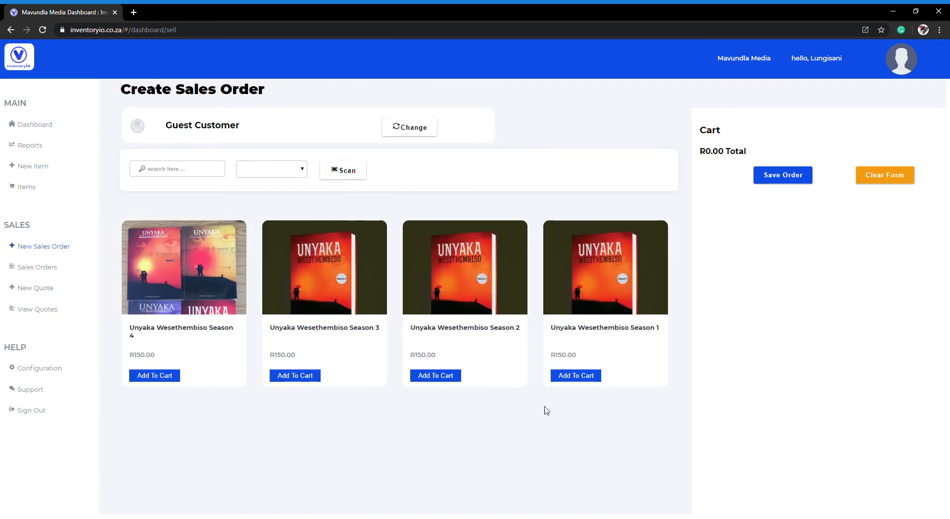
{"action": "left_click", "coordinate": [296, 376]}
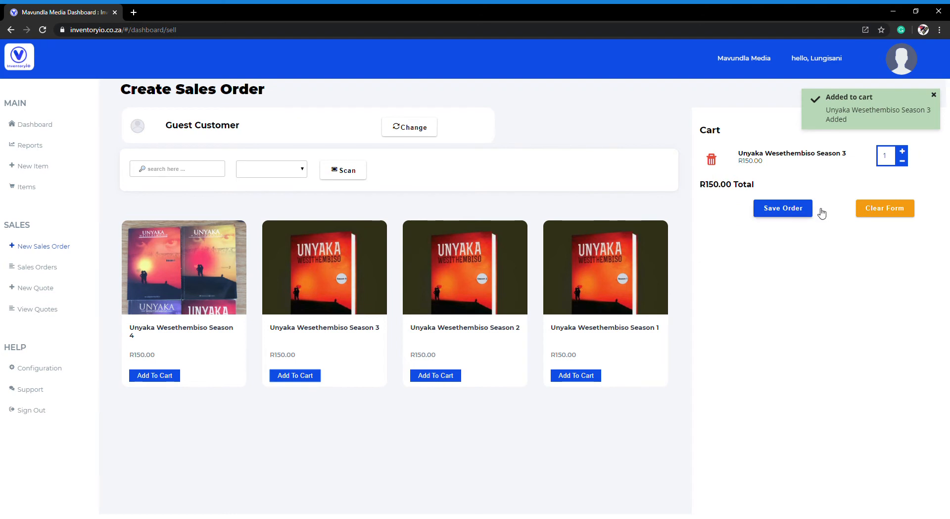
{"action": "left_click", "coordinate": [442, 377]}
{"action": "left_click", "coordinate": [592, 377]}
{"action": "left_click", "coordinate": [173, 379]}
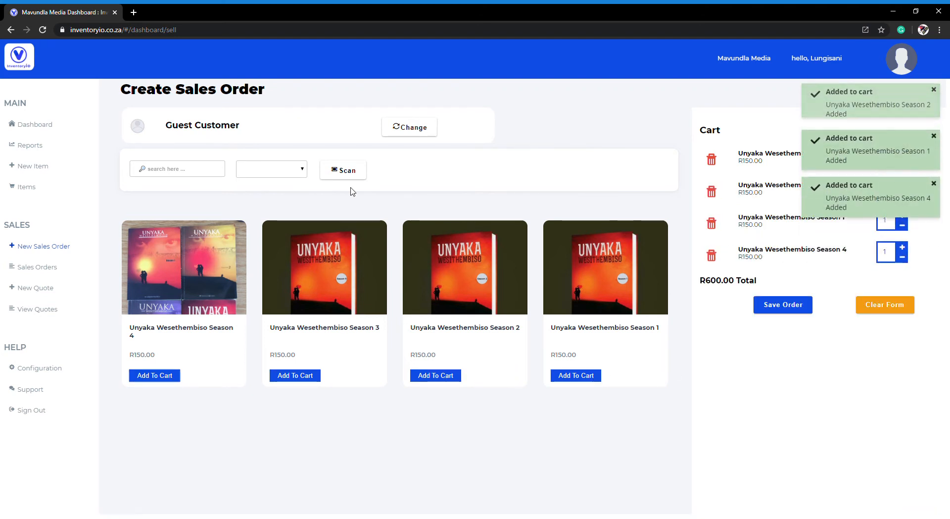
Step: Start creating a new customer from the sales order and enter the customer's first name and surname
{"action": "left_click", "coordinate": [405, 129]}
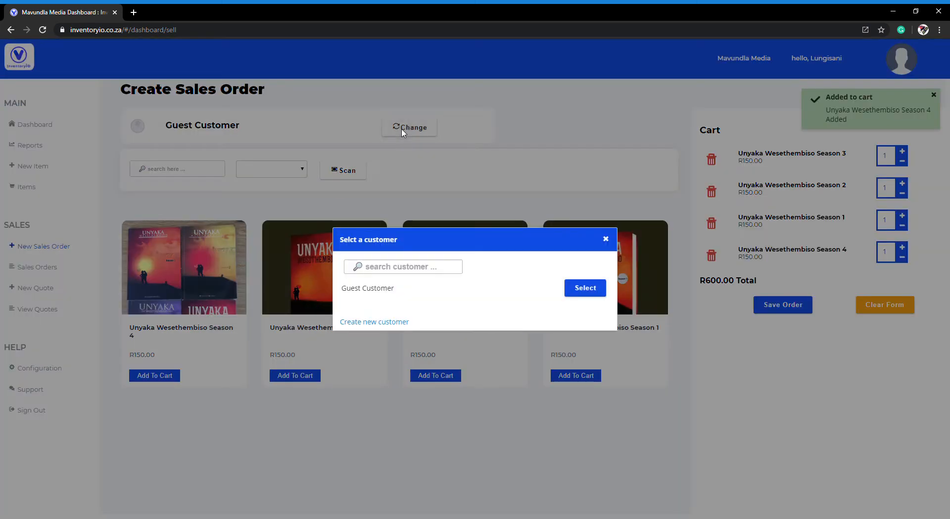
{"action": "left_click", "coordinate": [389, 323]}
{"action": "left_click", "coordinate": [268, 171]}
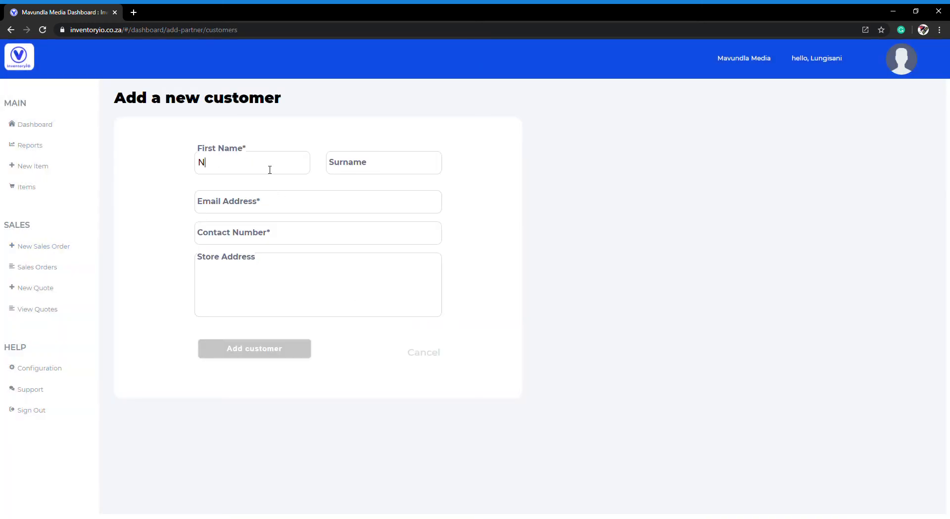
{"action": "key", "text": "Tab"}
{"action": "key", "text": "Tab"}
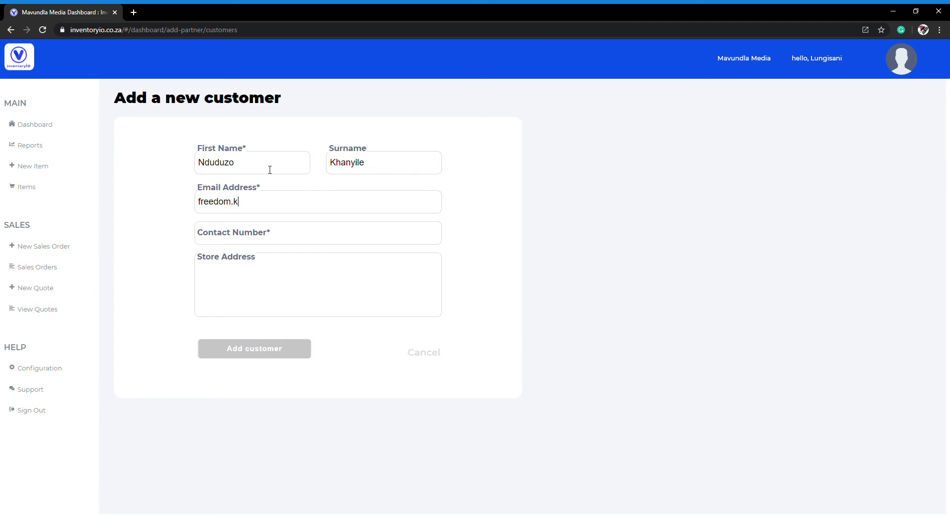
Step: Enter the customer's email address and contact number, correct the number's ending, and add the customer
{"action": "key", "text": "Tab"}
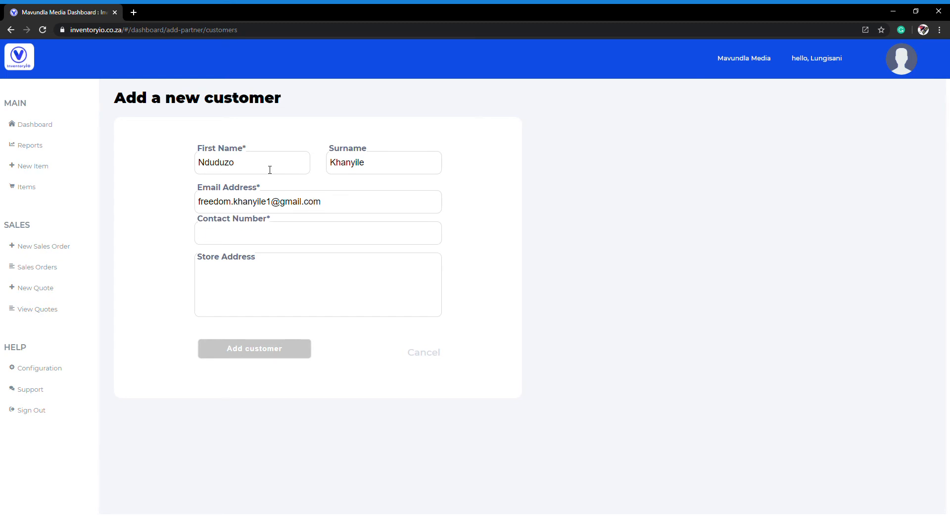
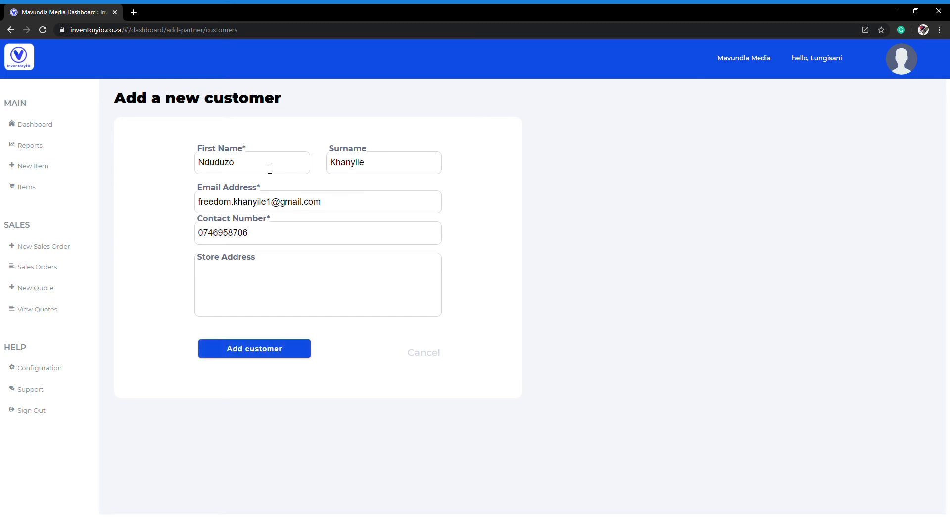
{"action": "left_click", "coordinate": [268, 342]}
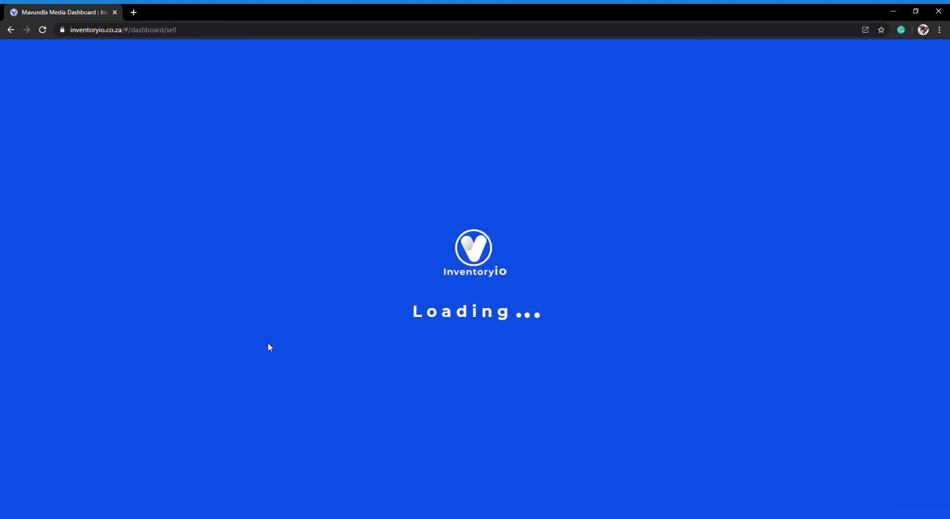
Step: Assign the newly created customer to the sales order, save the order and review its item list
{"action": "left_click", "coordinate": [406, 127]}
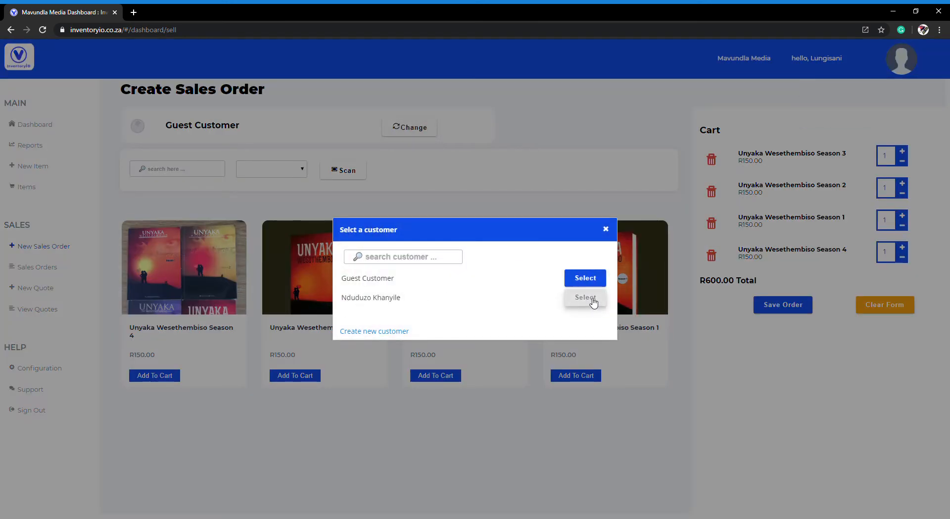
{"action": "left_click", "coordinate": [592, 301]}
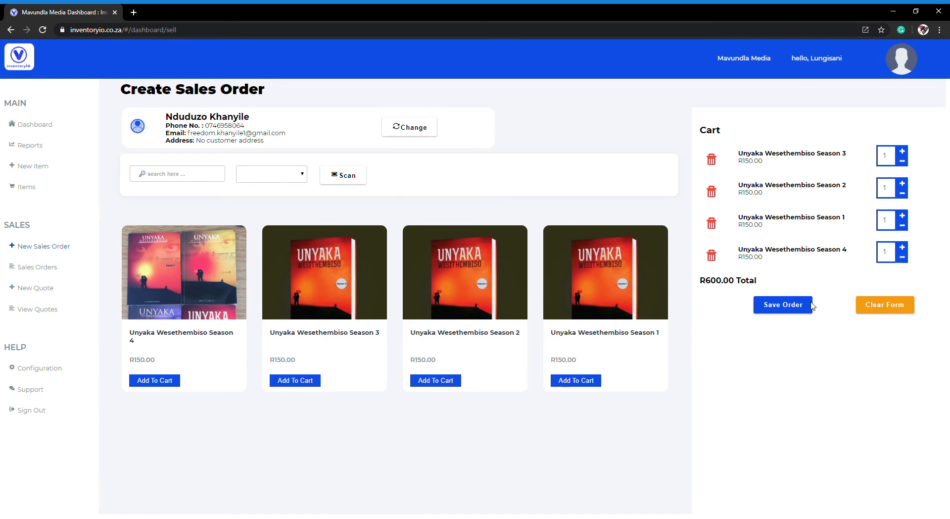
{"action": "left_click", "coordinate": [796, 309]}
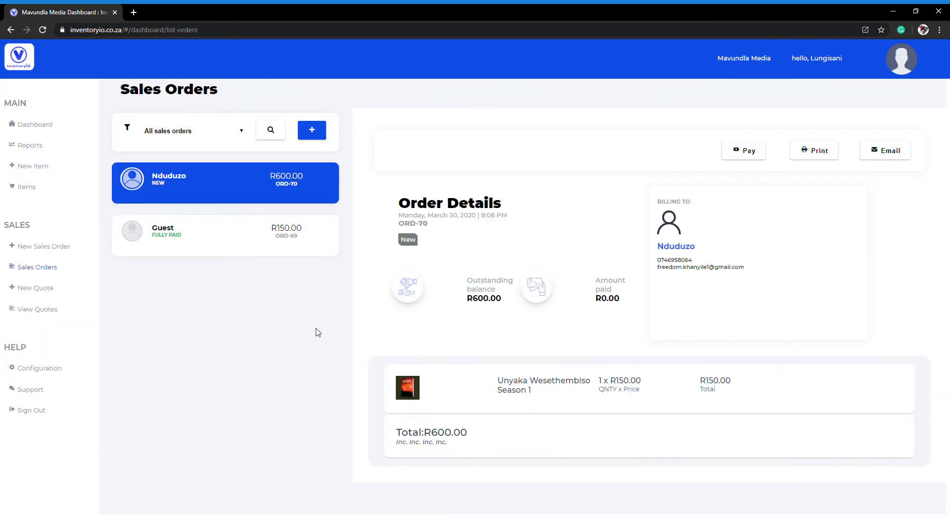
{"action": "scroll", "coordinate": [710, 322], "scroll_direction": "down", "scroll_amount": 1}
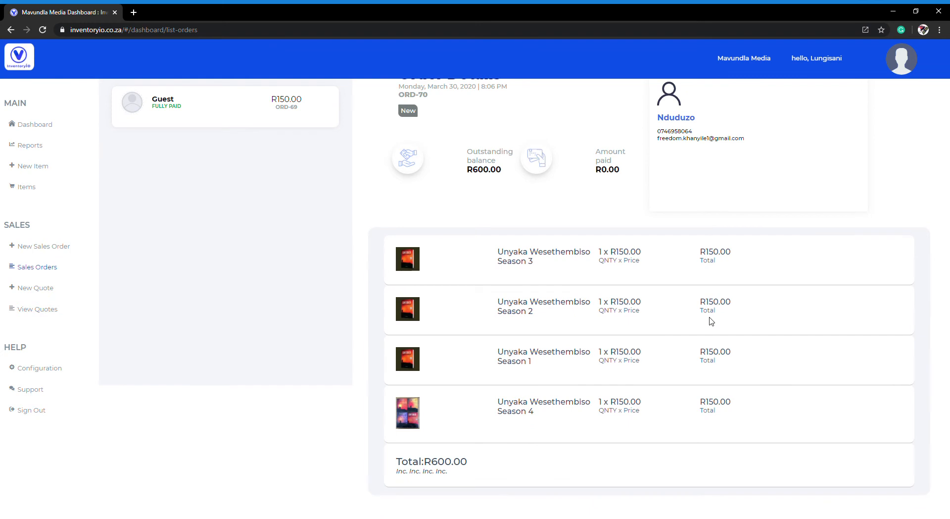
Step: Review the saved sales order, record a customer payment of R500 on it and confirm processing the payment
{"action": "scroll", "coordinate": [710, 322], "scroll_direction": "up", "scroll_amount": 1}
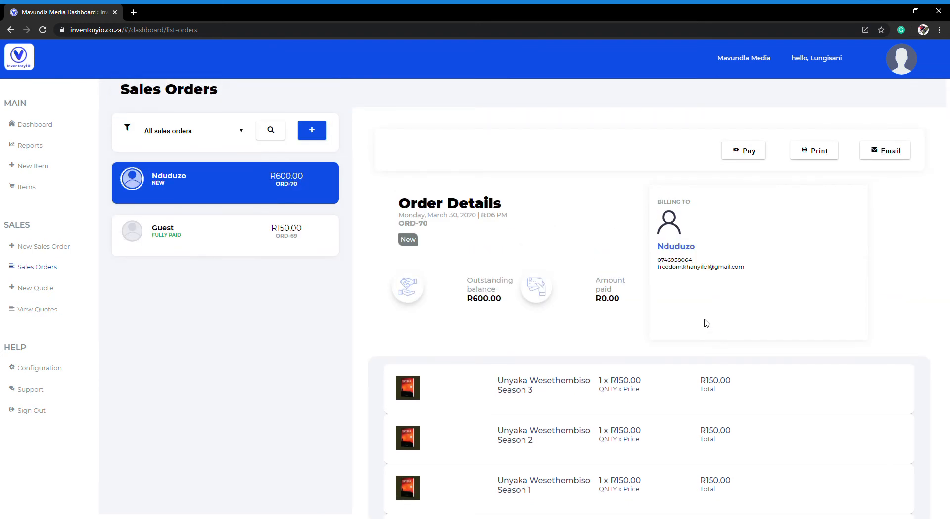
{"action": "scroll", "coordinate": [707, 323], "scroll_direction": "down", "scroll_amount": 2}
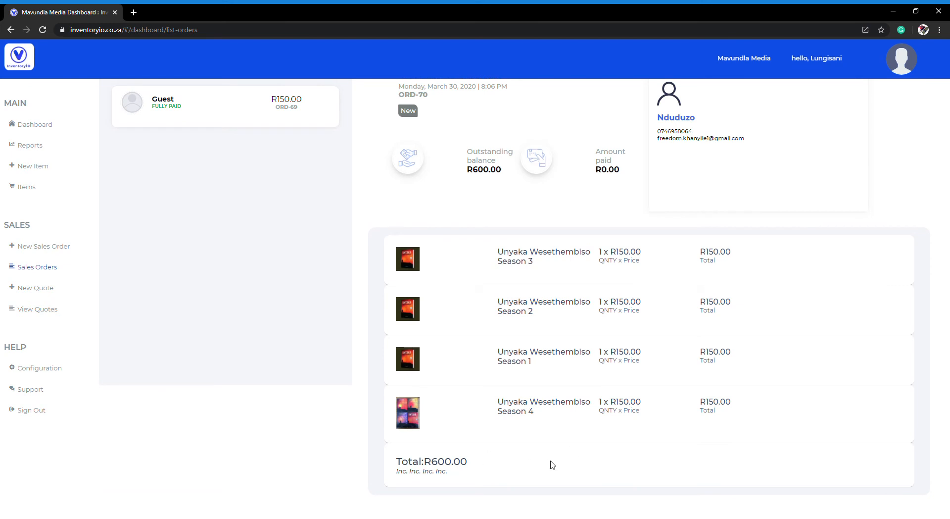
{"action": "scroll", "coordinate": [601, 470], "scroll_direction": "up", "scroll_amount": 3}
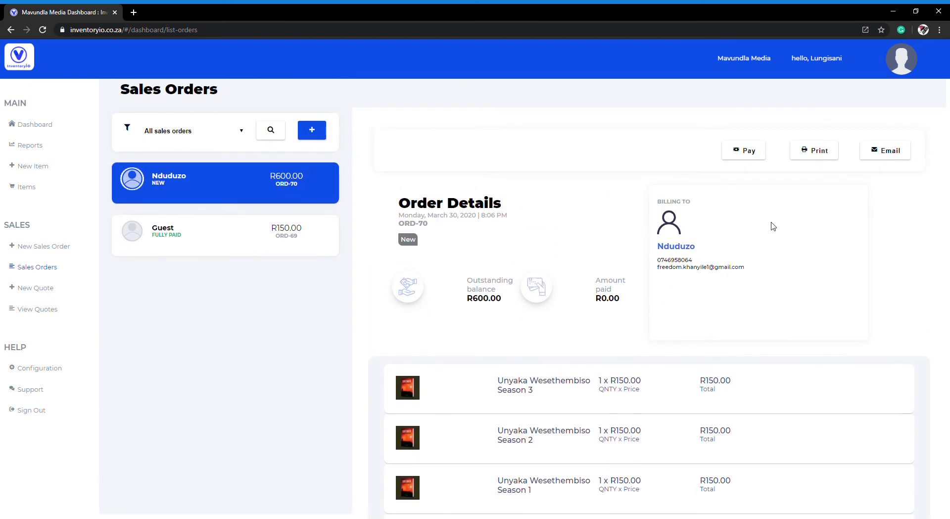
{"action": "left_click", "coordinate": [747, 149]}
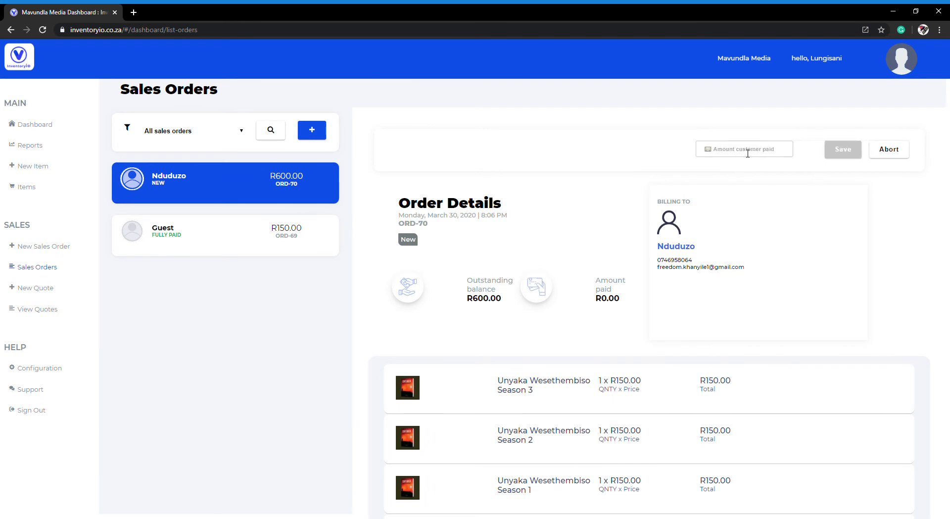
{"action": "type", "text": "500"}
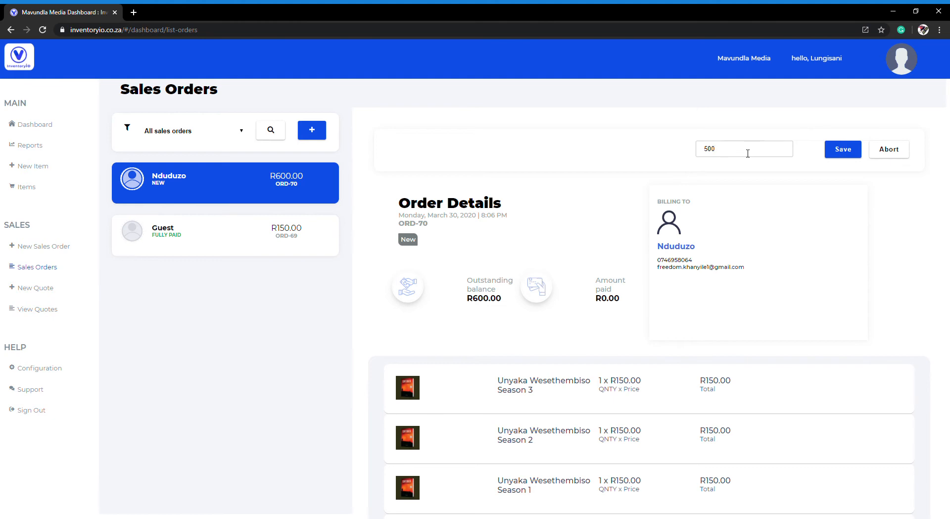
{"action": "left_click", "coordinate": [847, 151]}
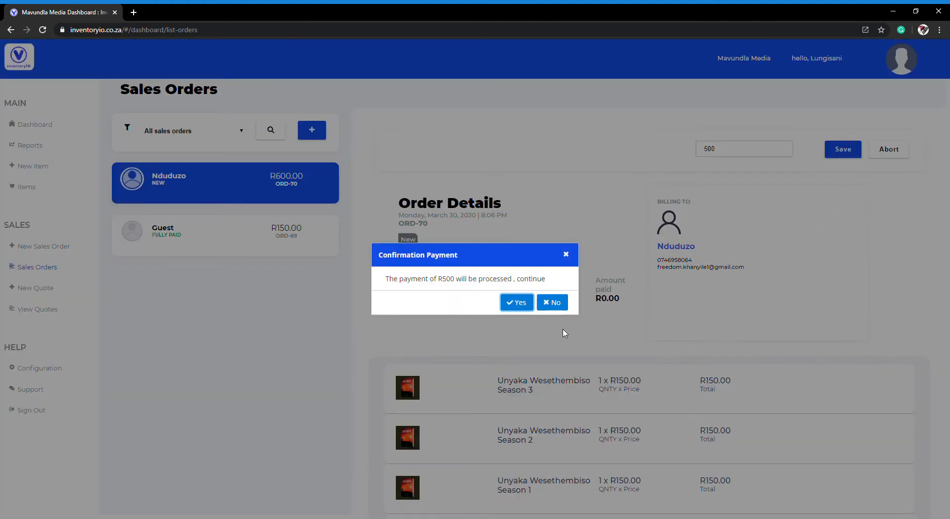
{"action": "left_click", "coordinate": [517, 302]}
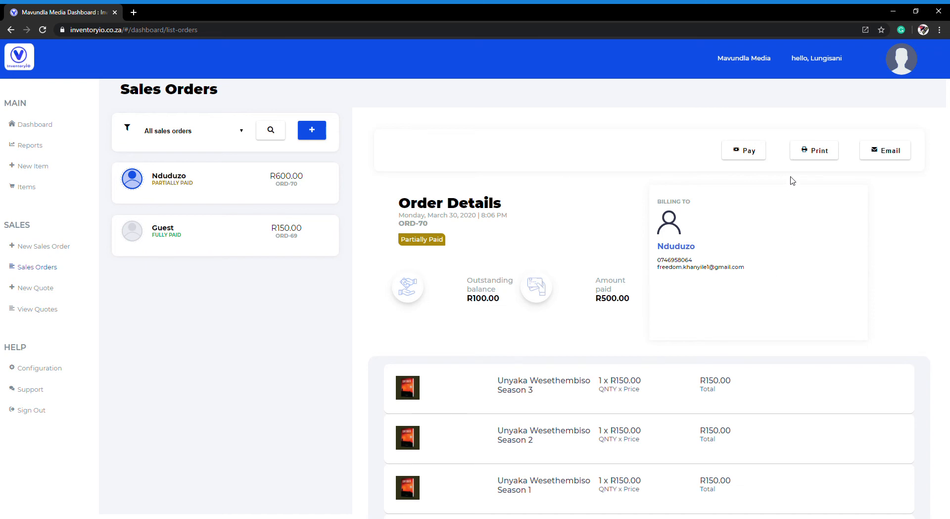
Step: Email the order's invoice to the customer, and open the printable invoice to review its billing details, items and amounts
{"action": "left_click", "coordinate": [883, 156]}
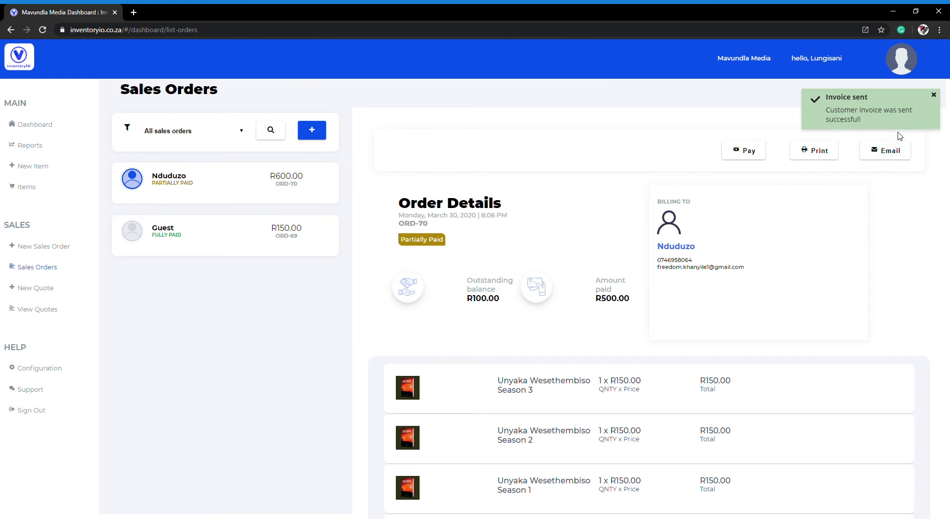
{"action": "left_click", "coordinate": [814, 150]}
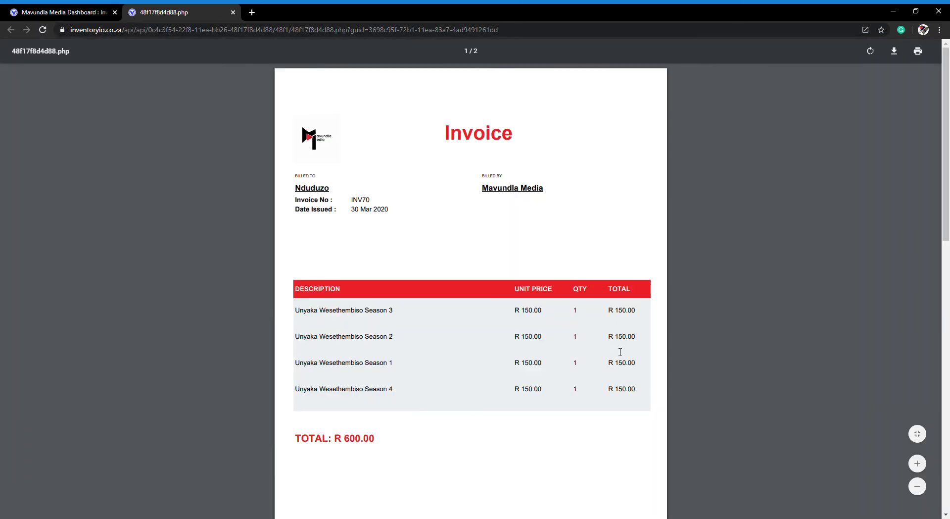
{"action": "scroll", "coordinate": [597, 348], "scroll_direction": "down", "scroll_amount": 3}
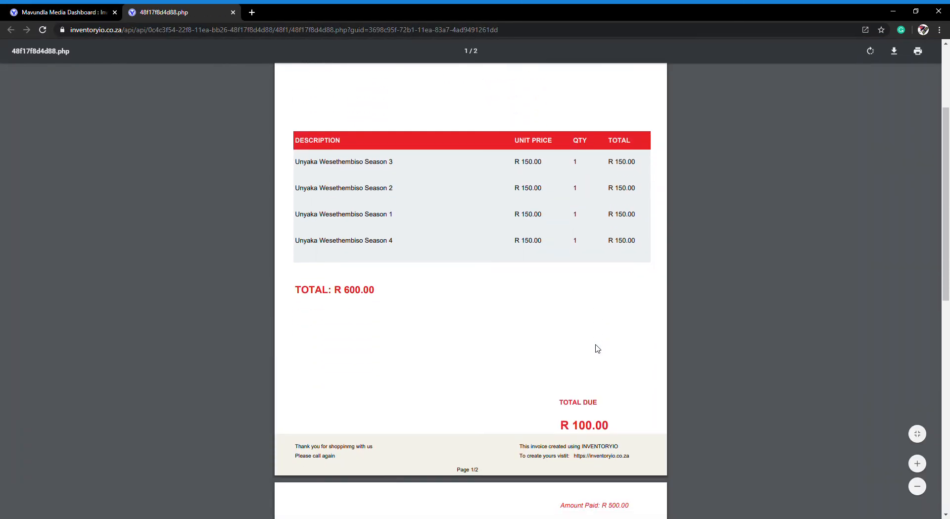
{"action": "scroll", "coordinate": [598, 348], "scroll_direction": "down", "scroll_amount": 8}
{"action": "scroll", "coordinate": [597, 348], "scroll_direction": "up", "scroll_amount": 3}
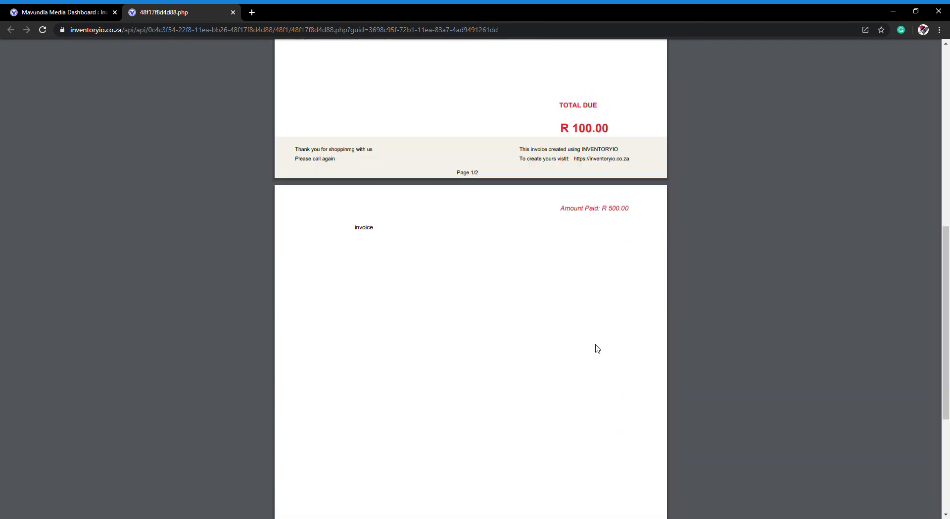
{"action": "scroll", "coordinate": [597, 348], "scroll_direction": "up", "scroll_amount": 9}
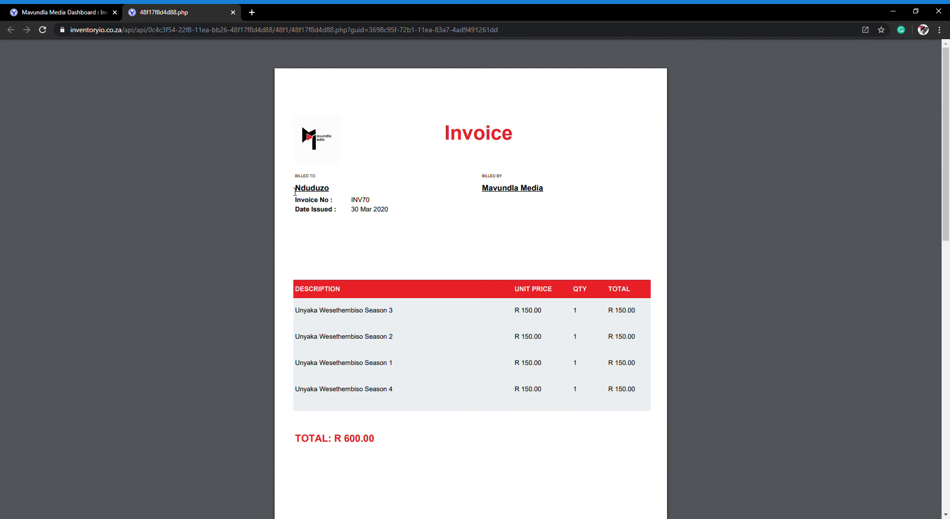
{"action": "left_click_drag", "start_coordinate": [298, 190], "coordinate": [382, 189]}
{"action": "left_click", "coordinate": [403, 209]}
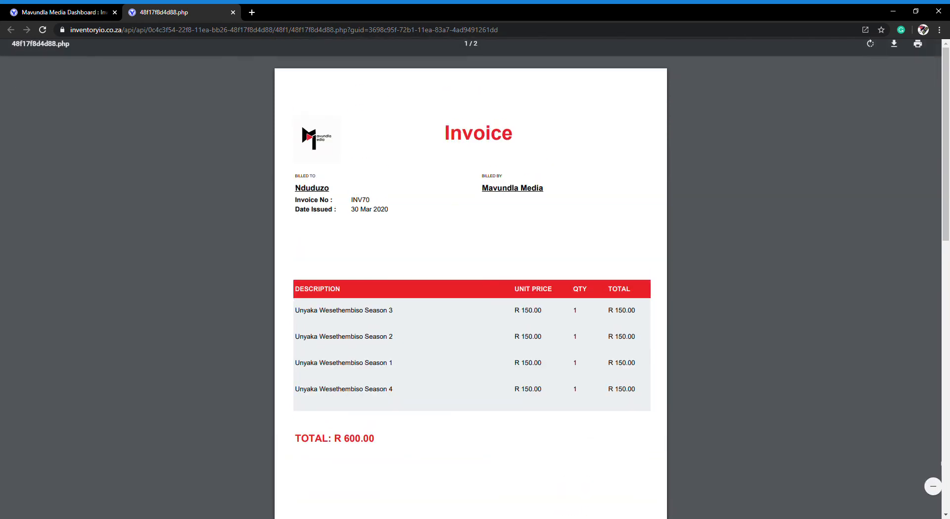
Step: Return to the dashboard and open the online shop at its product list
{"action": "left_click", "coordinate": [40, 7]}
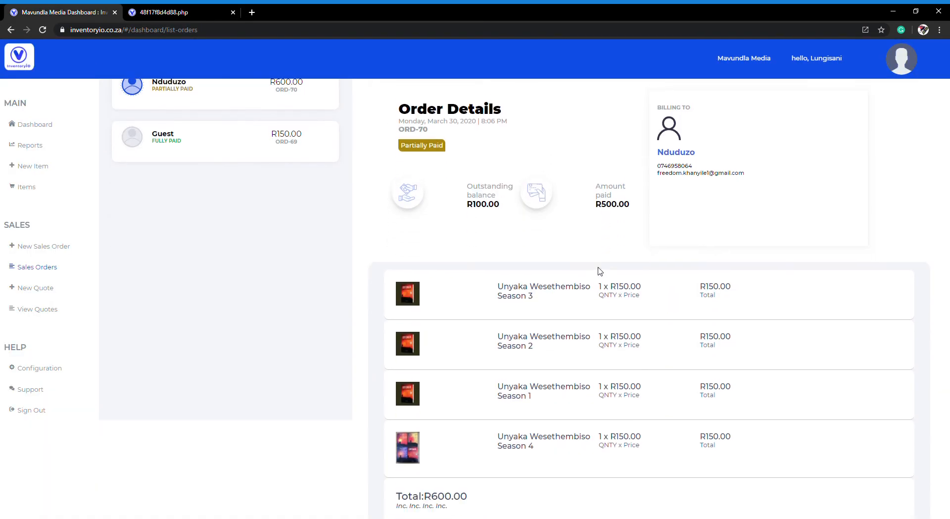
{"action": "left_click", "coordinate": [45, 126]}
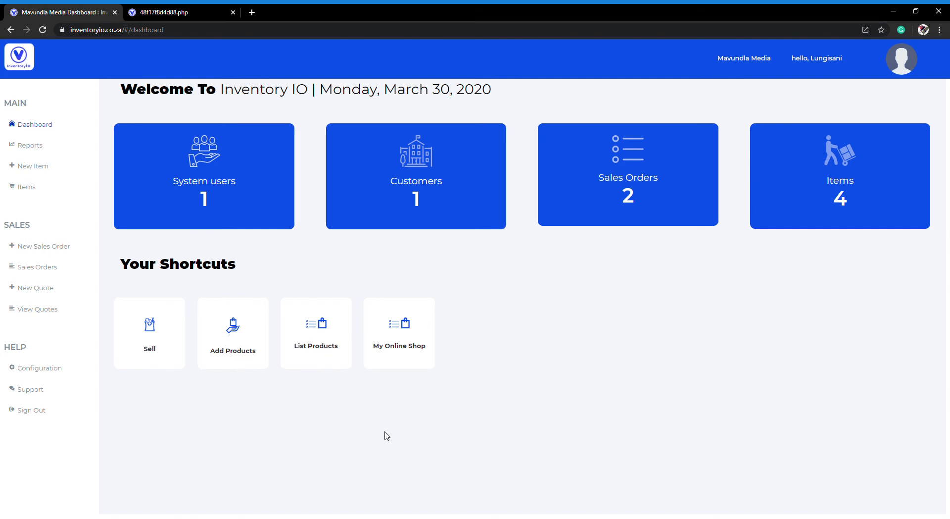
{"action": "left_click", "coordinate": [396, 353]}
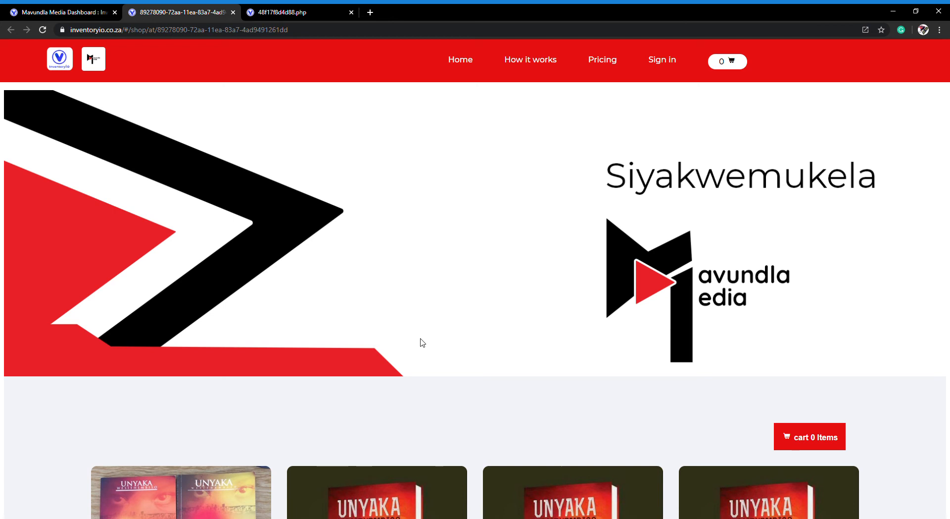
{"action": "scroll", "coordinate": [410, 286], "scroll_direction": "down", "scroll_amount": 5}
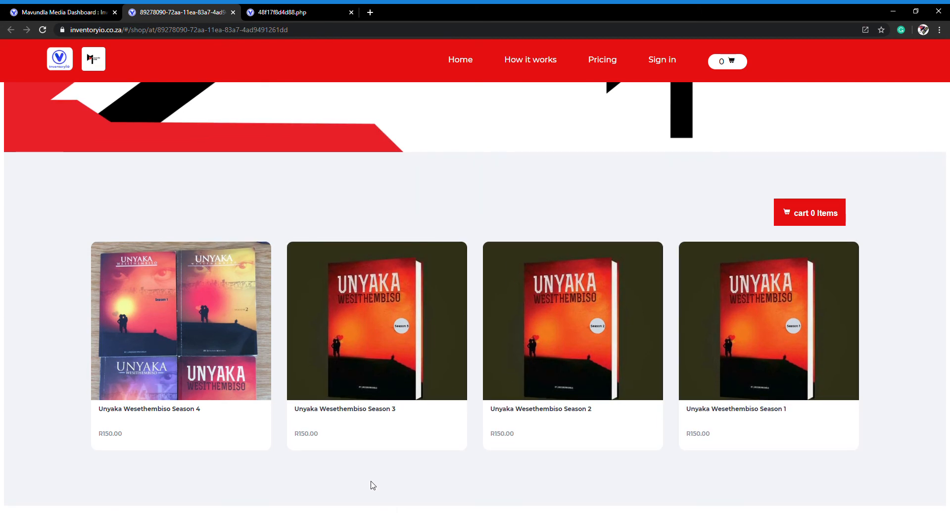
Step: Open the Unyaka Wesethembiso Season 3 product page, set the quantity to 3 and add the book to the cart
{"action": "left_click", "coordinate": [399, 418]}
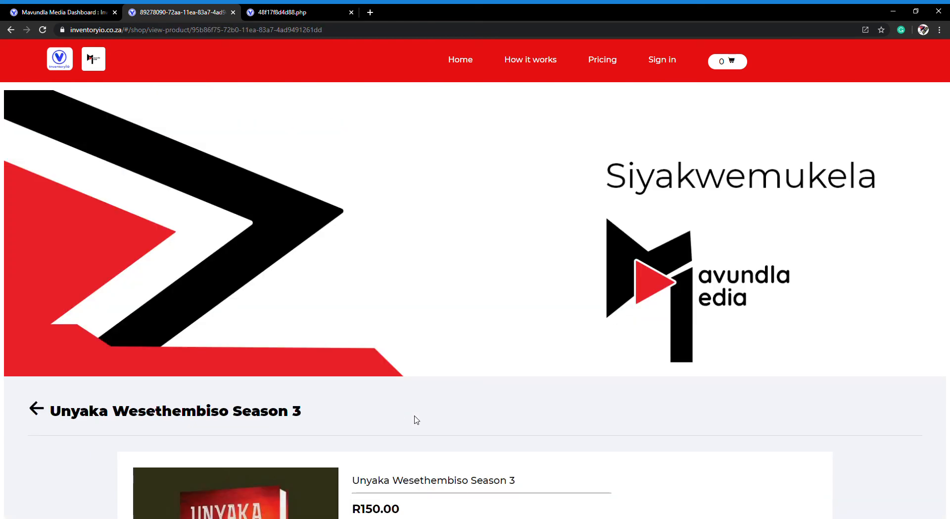
{"action": "scroll", "coordinate": [558, 394], "scroll_direction": "down", "scroll_amount": 2}
{"action": "scroll", "coordinate": [559, 394], "scroll_direction": "down", "scroll_amount": 3}
{"action": "scroll", "coordinate": [559, 394], "scroll_direction": "up", "scroll_amount": 4}
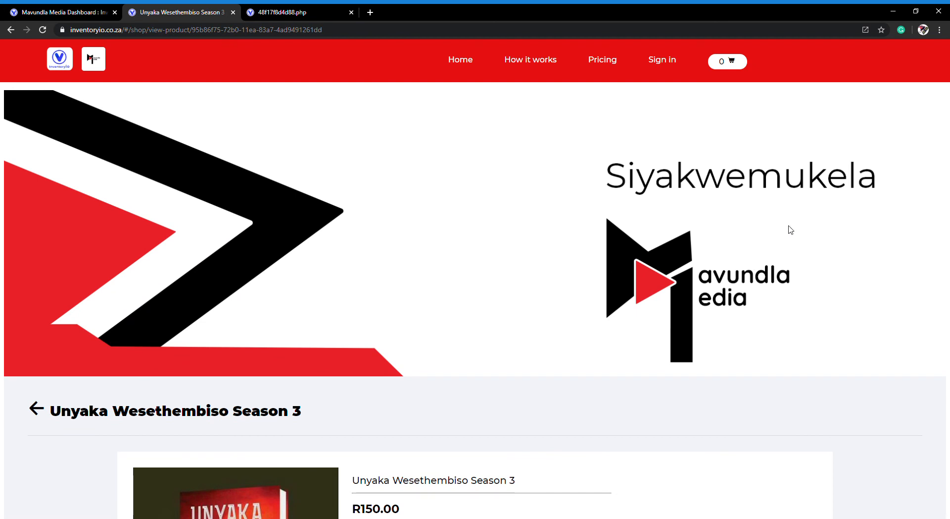
{"action": "scroll", "coordinate": [813, 208], "scroll_direction": "down", "scroll_amount": 5}
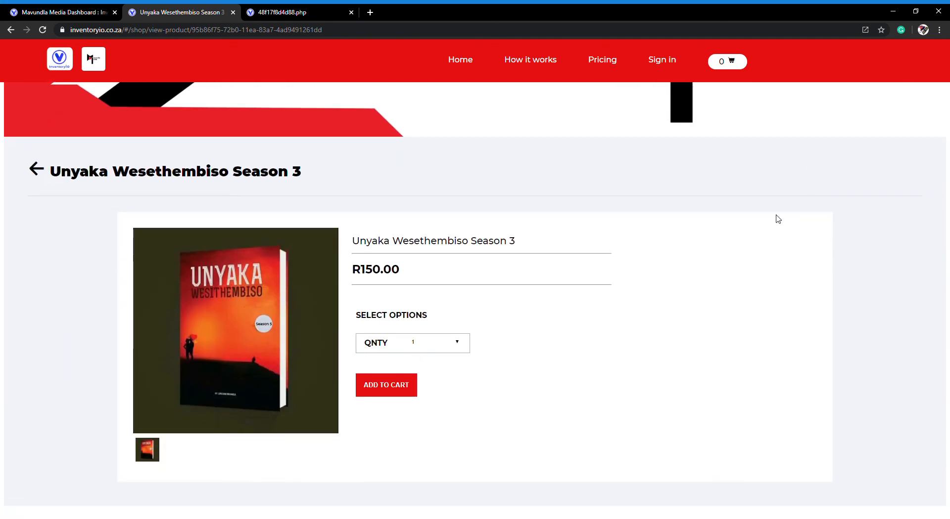
{"action": "left_click", "coordinate": [413, 363]}
{"action": "left_click", "coordinate": [386, 384]}
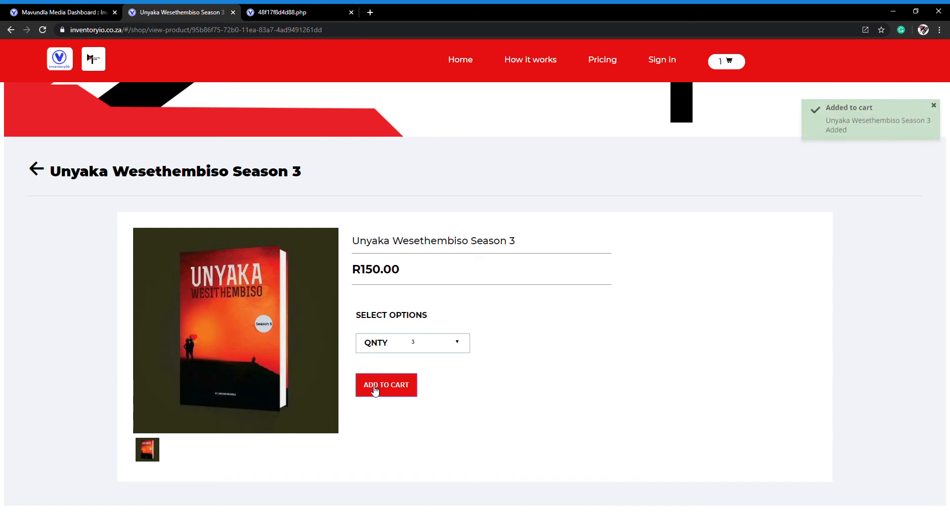
{"action": "scroll", "coordinate": [646, 382], "scroll_direction": "up", "scroll_amount": 3}
{"action": "scroll", "coordinate": [569, 373], "scroll_direction": "down", "scroll_amount": 3}
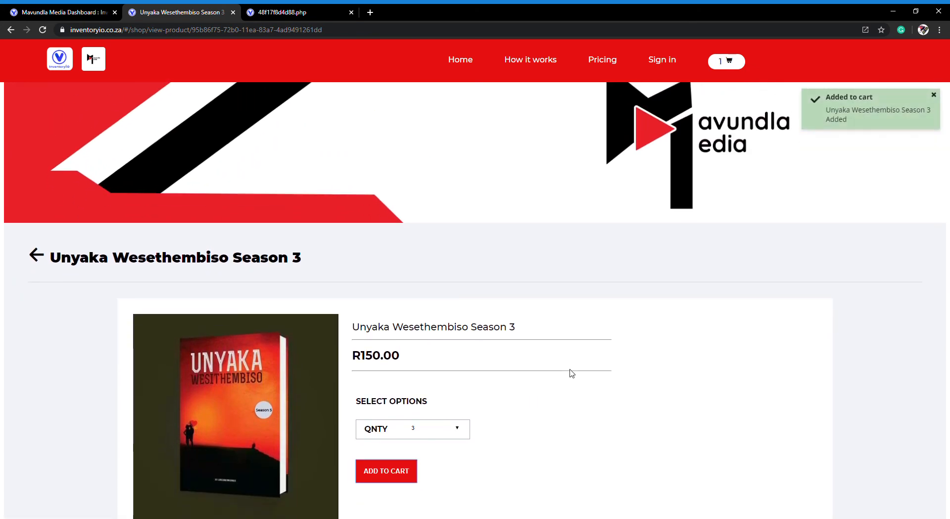
Step: Go back to the shop's product list and open the shopping cart
{"action": "left_click", "coordinate": [38, 169]}
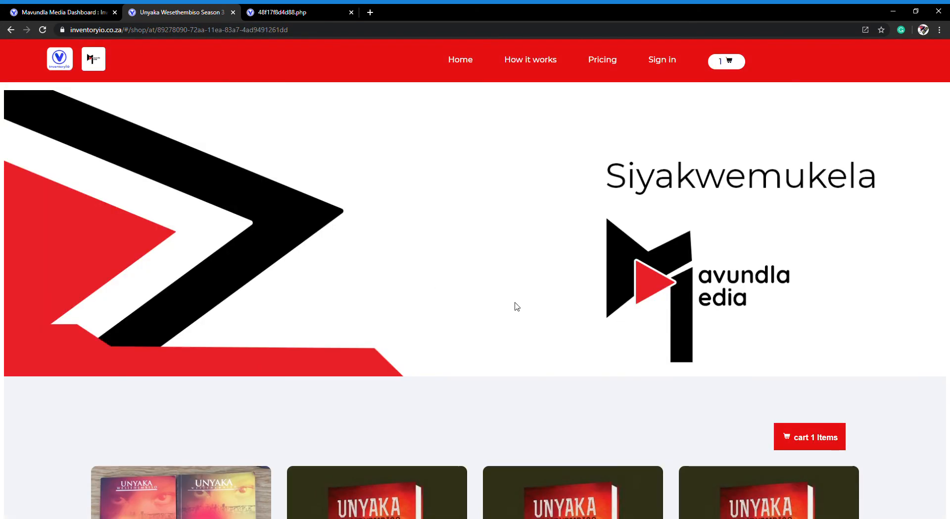
{"action": "scroll", "coordinate": [687, 345], "scroll_direction": "down", "scroll_amount": 4}
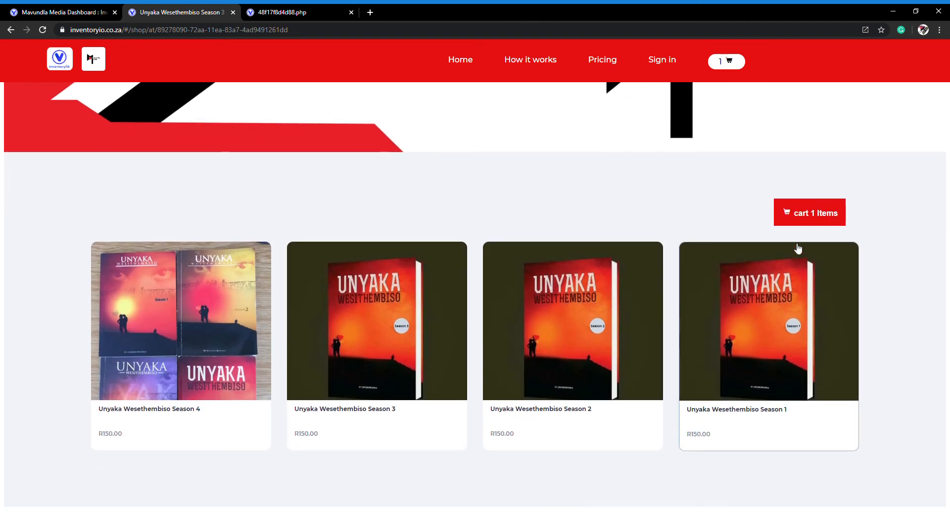
{"action": "left_click", "coordinate": [814, 213]}
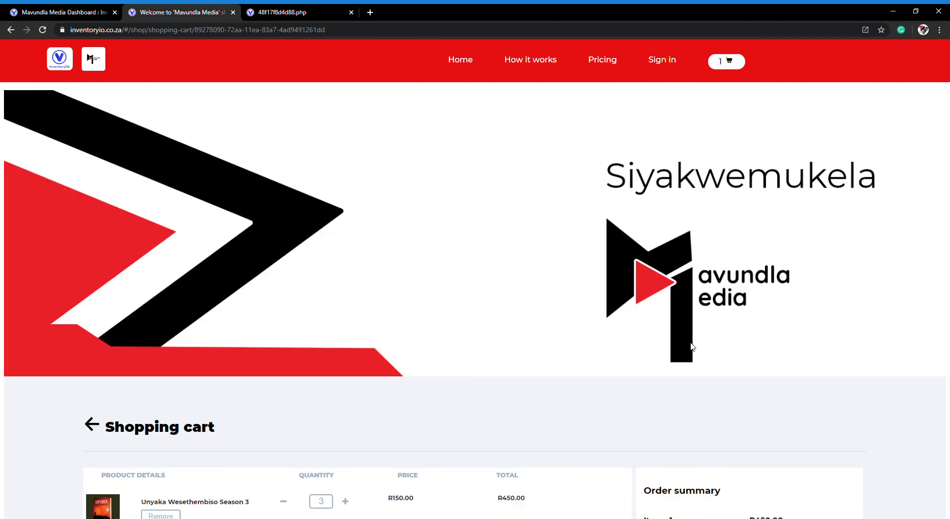
{"action": "scroll", "coordinate": [692, 347], "scroll_direction": "down", "scroll_amount": 3}
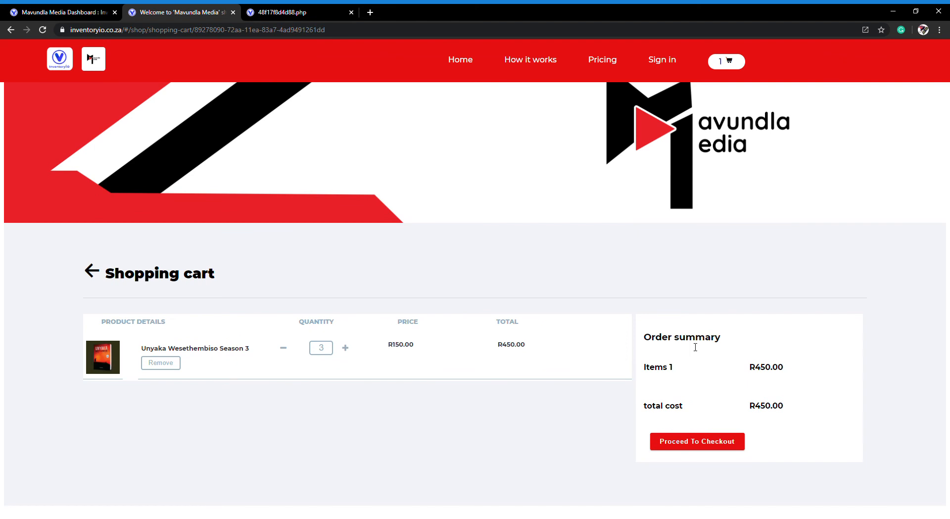
Step: Change the quantity of Unyaka Wesethembiso Season 3 in the cart to 2 and proceed to checkout
{"action": "left_click", "coordinate": [345, 348]}
{"action": "left_click", "coordinate": [346, 348]}
{"action": "left_click", "coordinate": [284, 349]}
{"action": "left_click", "coordinate": [284, 349]}
{"action": "left_click", "coordinate": [283, 348]}
{"action": "left_click", "coordinate": [710, 442]}
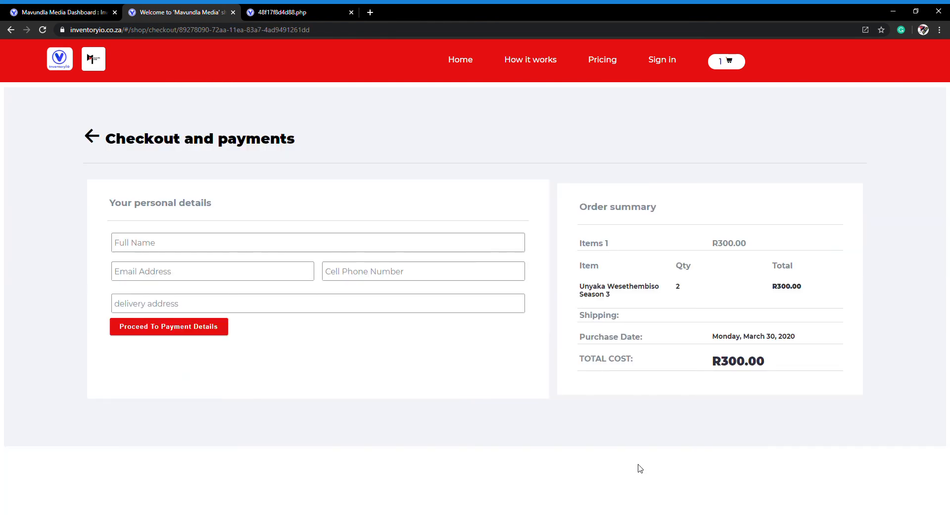
Step: Enter the customer's full name in the checkout's personal details, replacing the mistaken first attempt
{"action": "left_click", "coordinate": [229, 244]}
{"action": "type", "text": "Ndu"}
{"action": "key", "text": "BackSpace"}
{"action": "key", "text": "BackSpace"}
{"action": "key", "text": "BackSpace"}
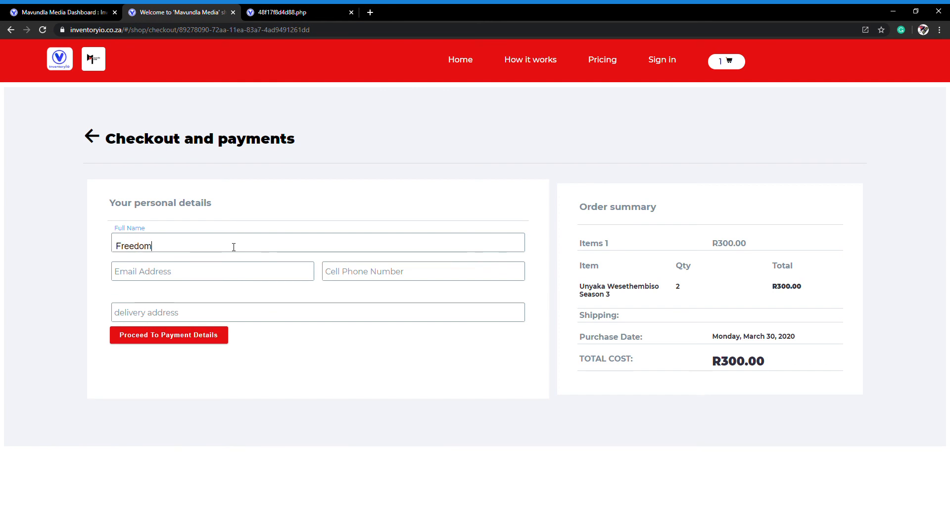
{"action": "key", "text": "Tab"}
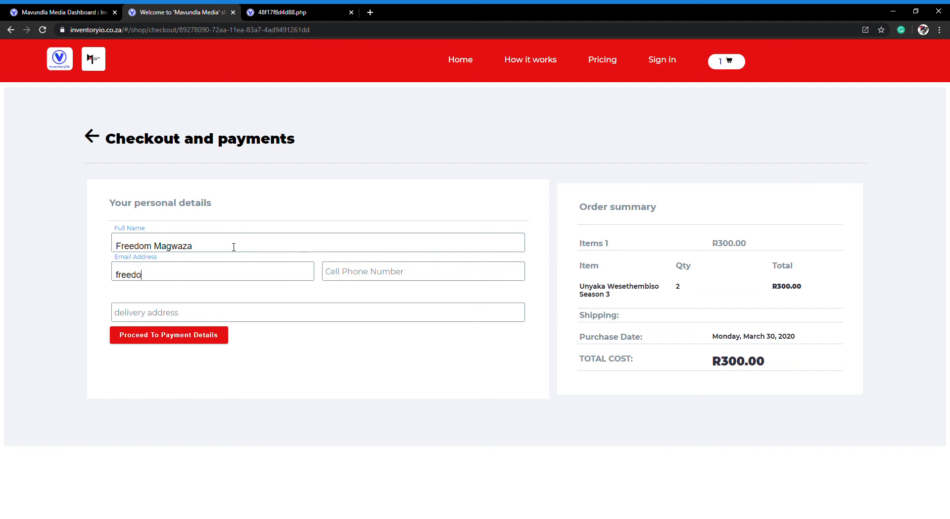
Step: Fill in the customer's email address and cell phone number in the checkout's personal details
{"action": "key", "text": "Tab"}
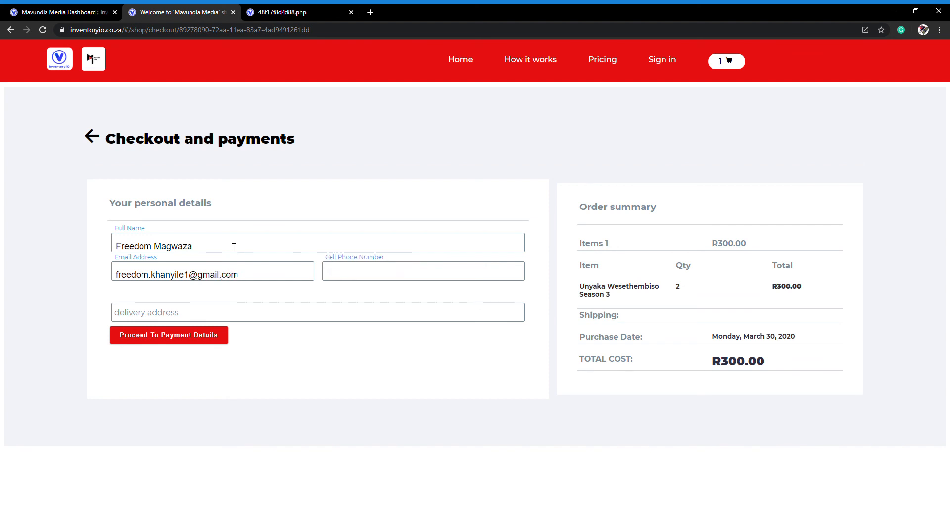
{"action": "key", "text": "Tab"}
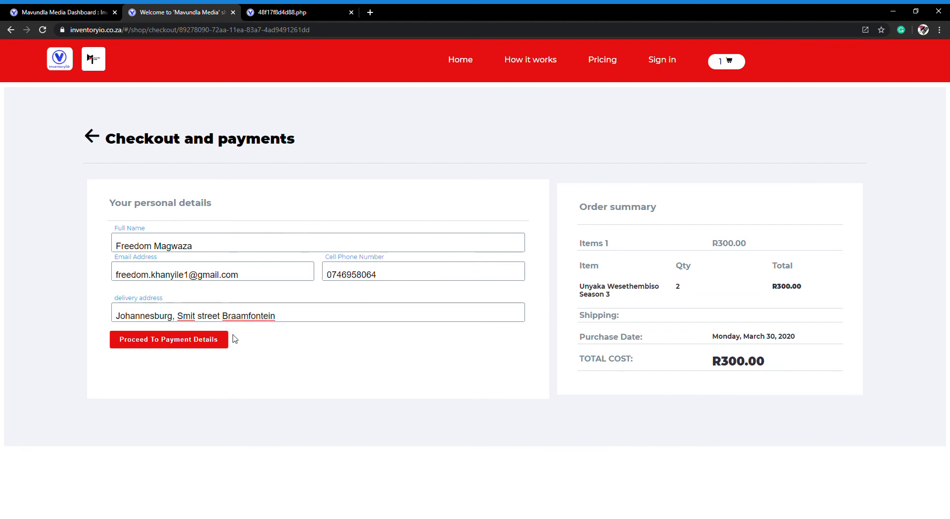
Step: Enter the customer's delivery address and proceed to the payment details
{"action": "left_click", "coordinate": [187, 346]}
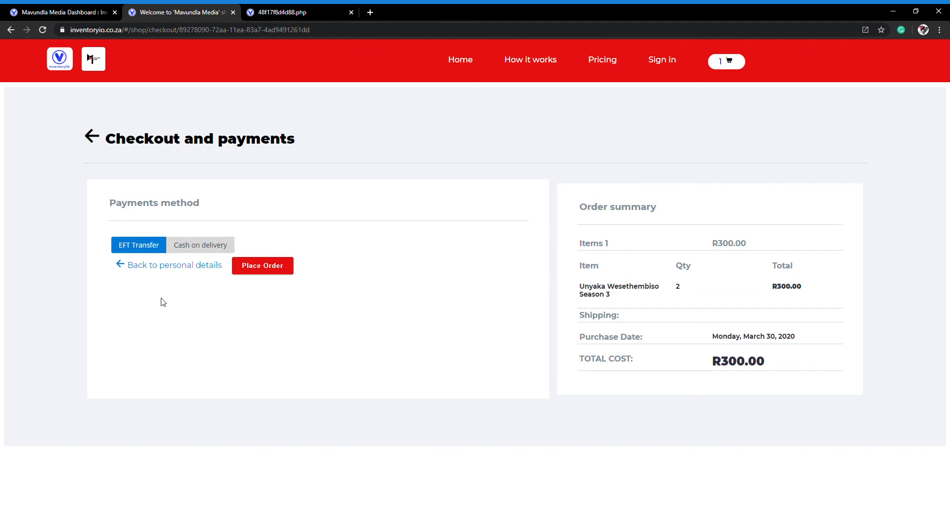
Step: Compare the Cash on delivery and EFT Transfer payment methods, ending with EFT Transfer selected
{"action": "left_click", "coordinate": [199, 247]}
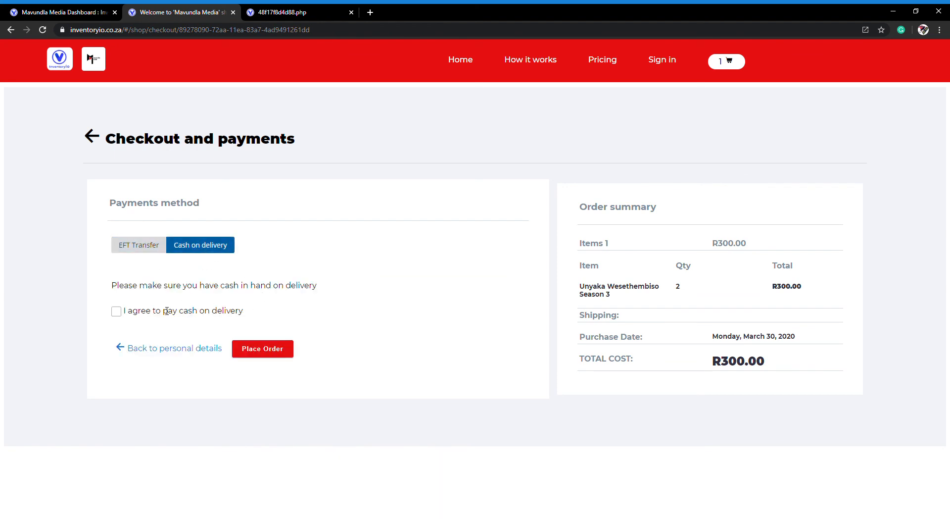
{"action": "left_click", "coordinate": [144, 246]}
{"action": "left_click", "coordinate": [195, 245]}
{"action": "left_click", "coordinate": [144, 246]}
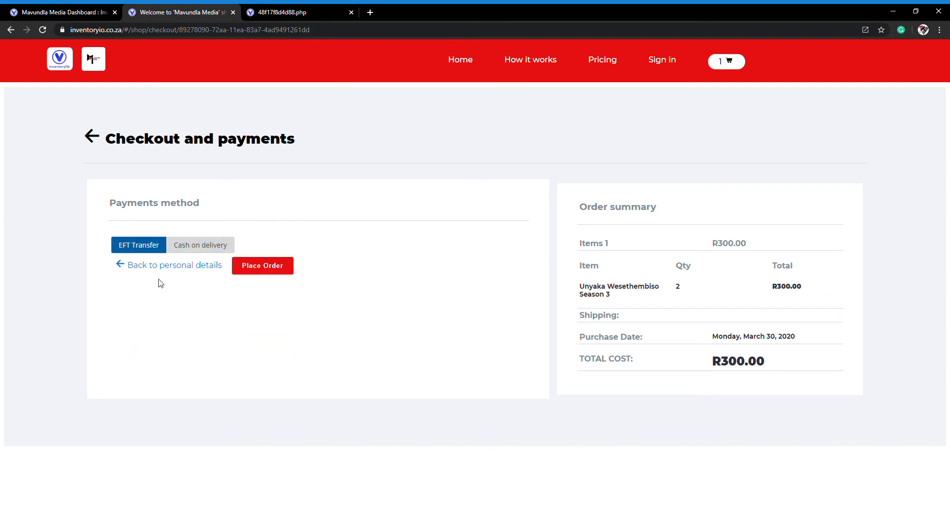
Step: Choose Cash on delivery as the payment method, agree to pay cash on delivery, and place the order
{"action": "left_click", "coordinate": [198, 246]}
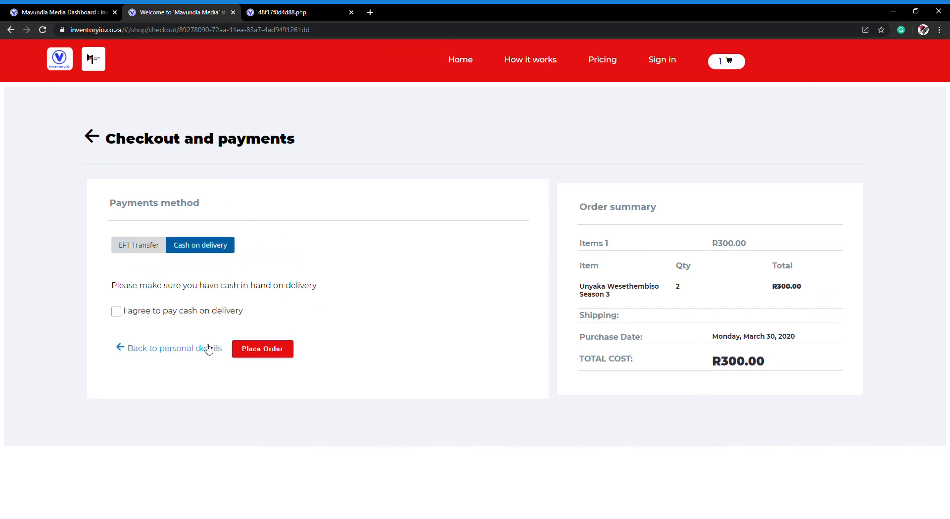
{"action": "left_click", "coordinate": [117, 312]}
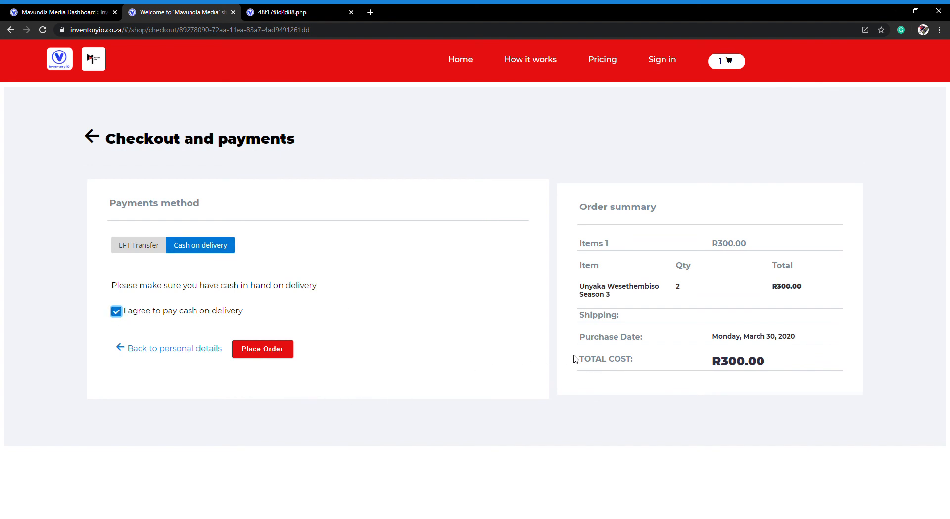
{"action": "left_click", "coordinate": [267, 350]}
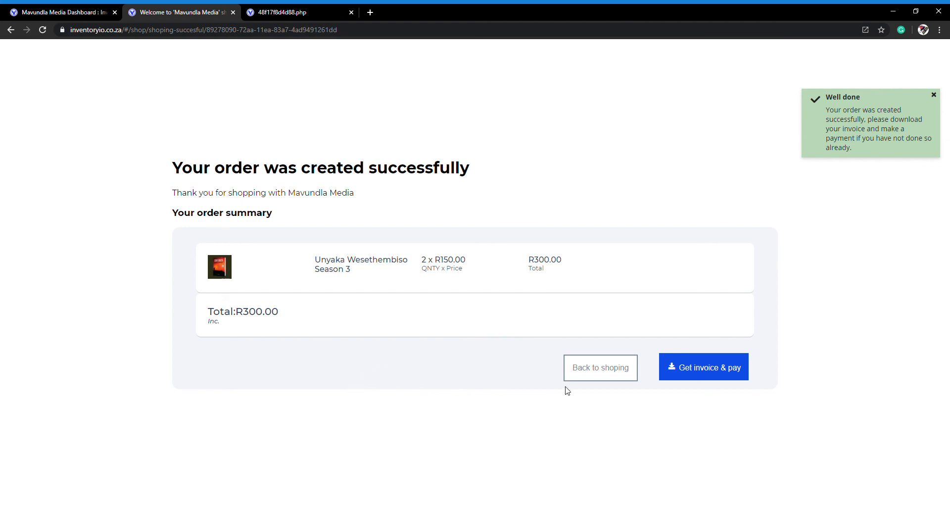
Step: Open the placed order's invoice to review its details, and return to the order summary page
{"action": "left_click", "coordinate": [706, 368]}
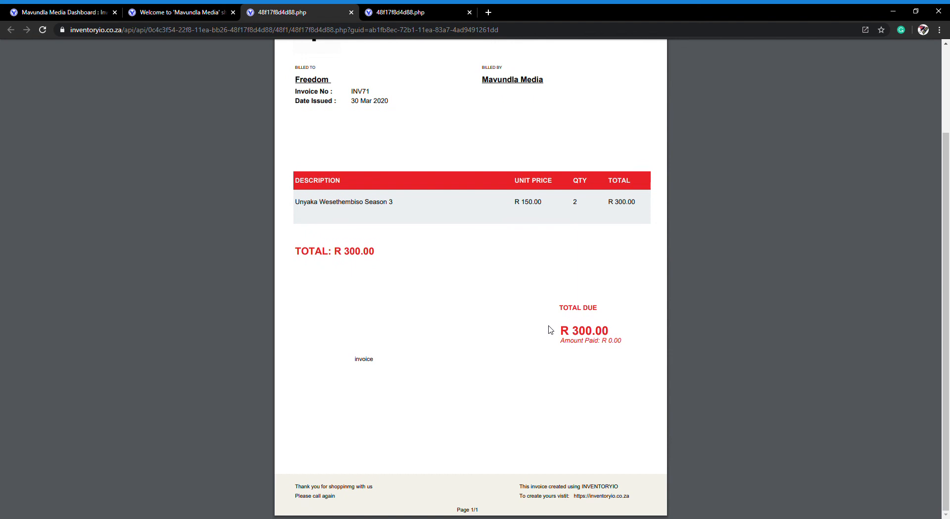
{"action": "scroll", "coordinate": [551, 329], "scroll_direction": "up", "scroll_amount": 2}
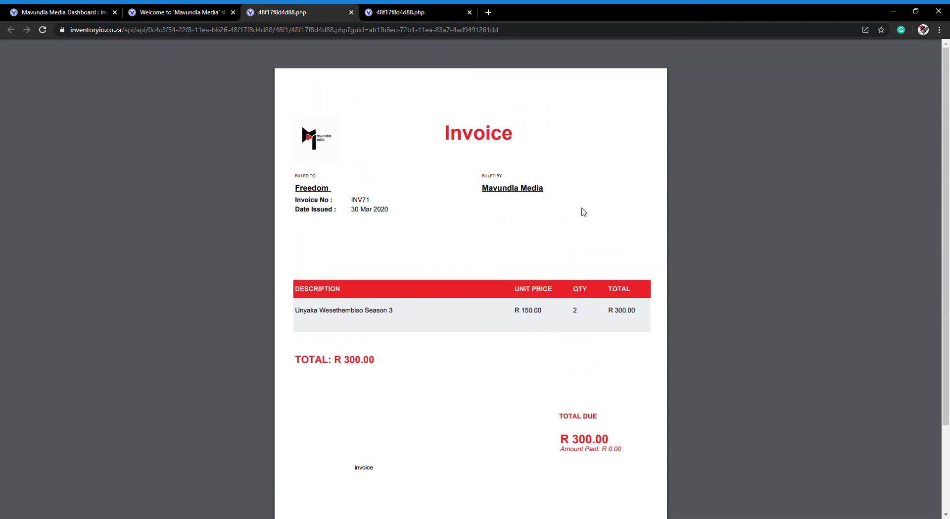
{"action": "left_click", "coordinate": [179, 12]}
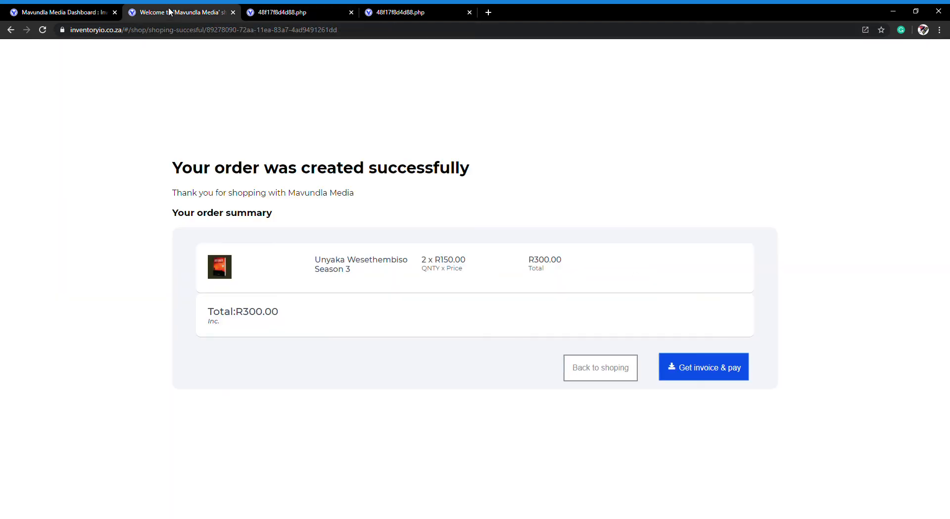
Step: Go back to shopping in the Mavundla Media store and look over the listed Unyaka Wesethembiso books
{"action": "left_click", "coordinate": [624, 380]}
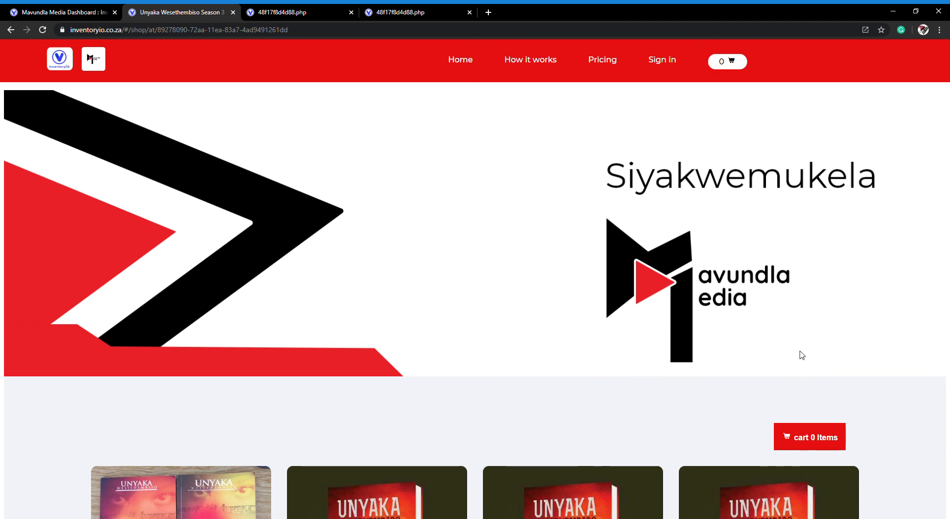
{"action": "scroll", "coordinate": [802, 355], "scroll_direction": "down", "scroll_amount": 5}
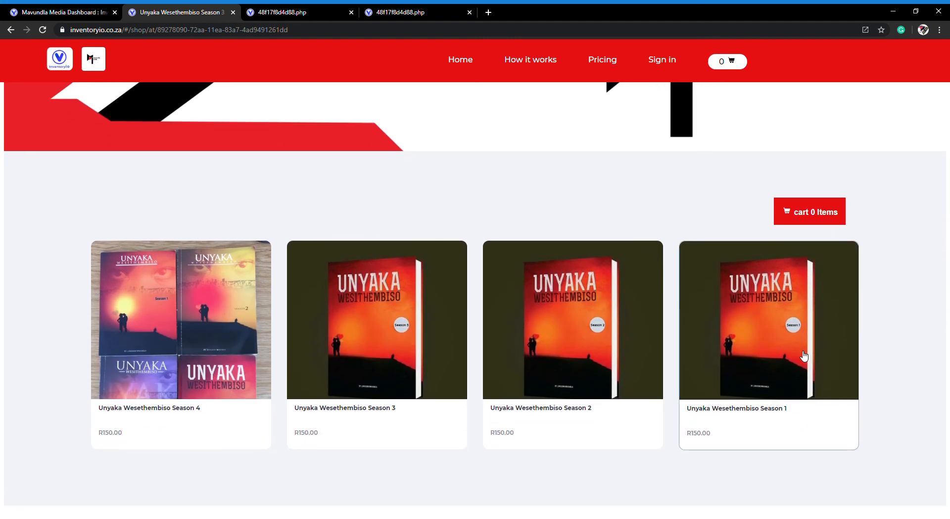
{"action": "scroll", "coordinate": [804, 356], "scroll_direction": "up", "scroll_amount": 5}
{"action": "scroll", "coordinate": [802, 354], "scroll_direction": "down", "scroll_amount": 4}
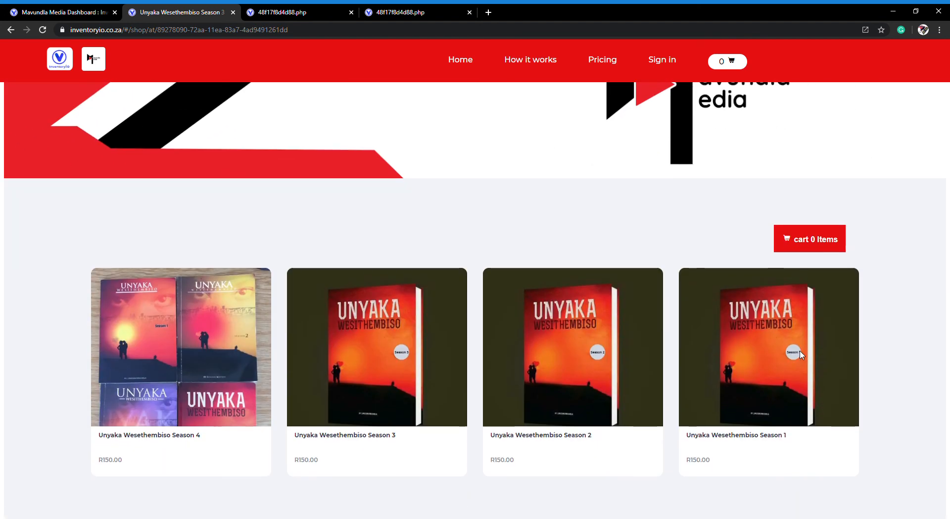